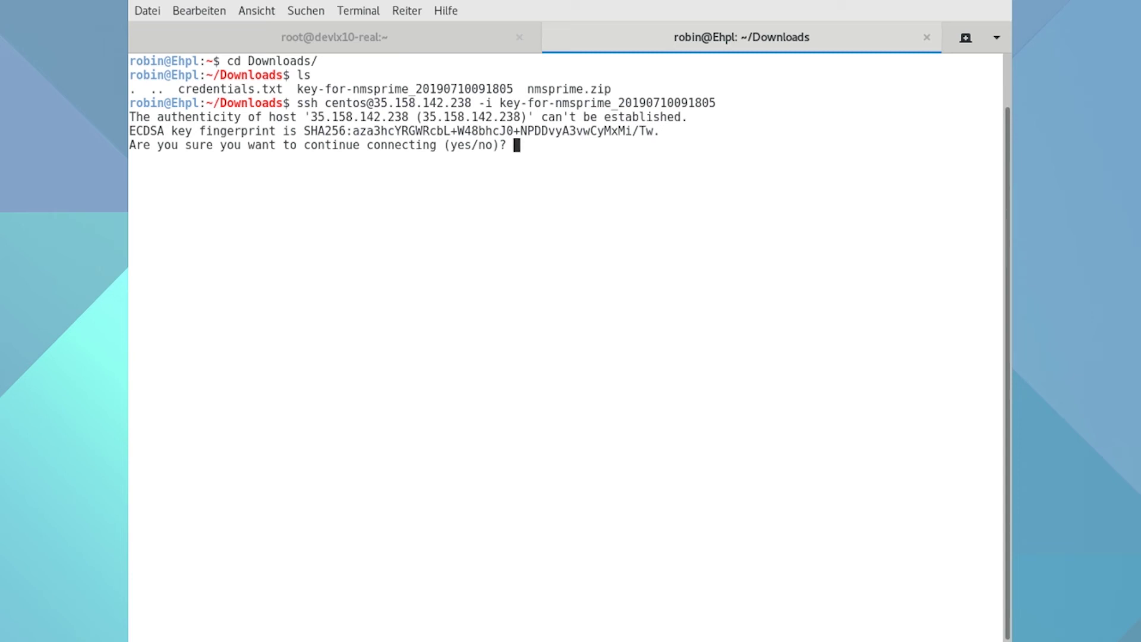
# - Accept the instance's host key with yes and switch to root with sudo su -
pyautogui.write('yes')
pyautogui.press('Return')
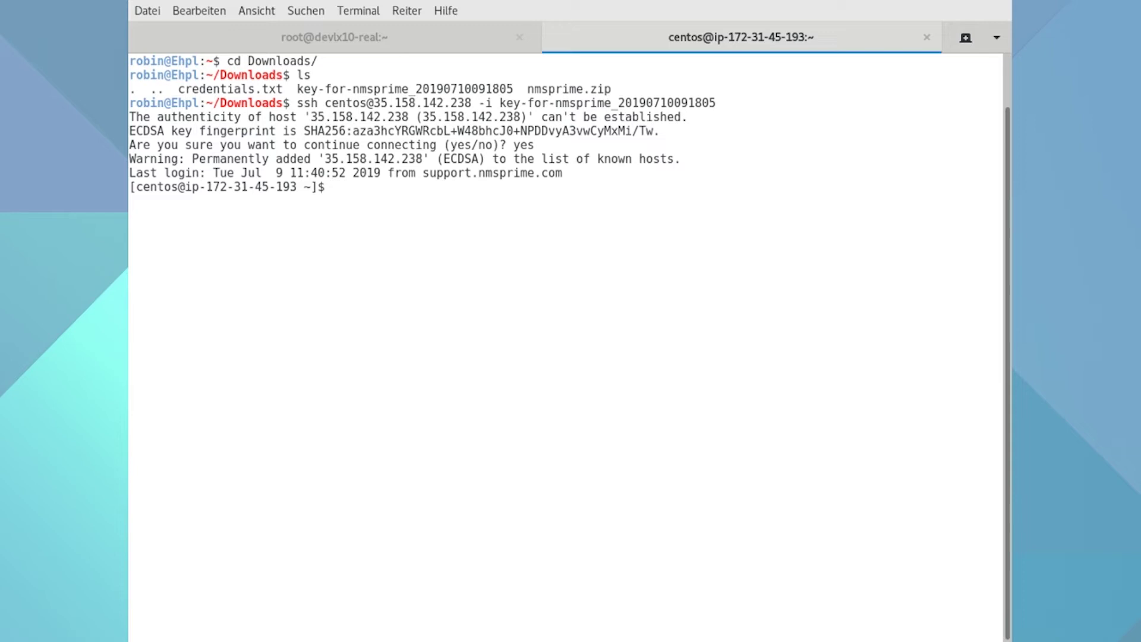
pyautogui.write('sudo su -')
pyautogui.press('Return')
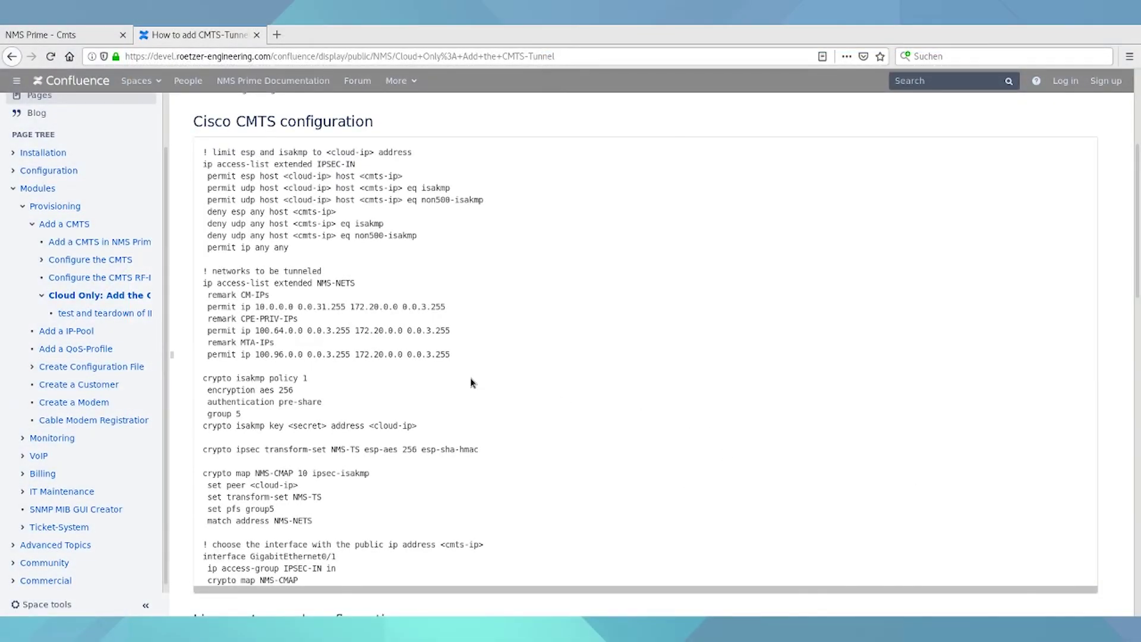
# - Scroll to Linux setup and configuration and select the cat << EOF ifcfg-eth0:0 commands
pyautogui.scroll(-10, 473, 382)
pyautogui.scroll(-3, 472, 382)
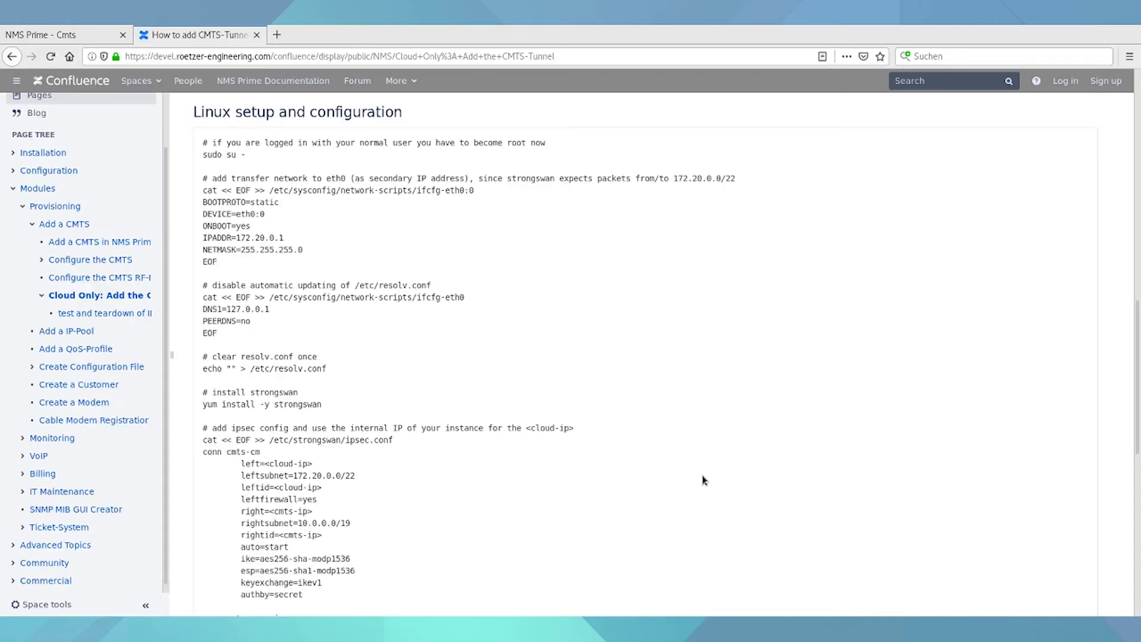
pyautogui.hotkey('alt', 'Tab')
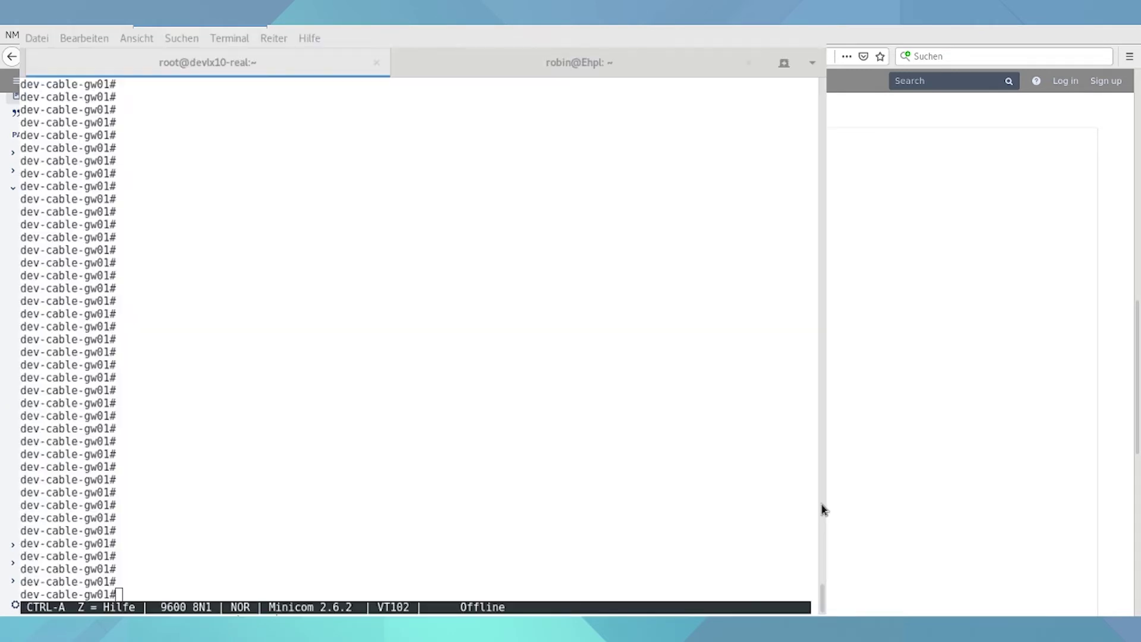
pyautogui.hotkey('alt', 'Tab')
pyautogui.moveTo(229, 266); pyautogui.dragTo(194, 197)
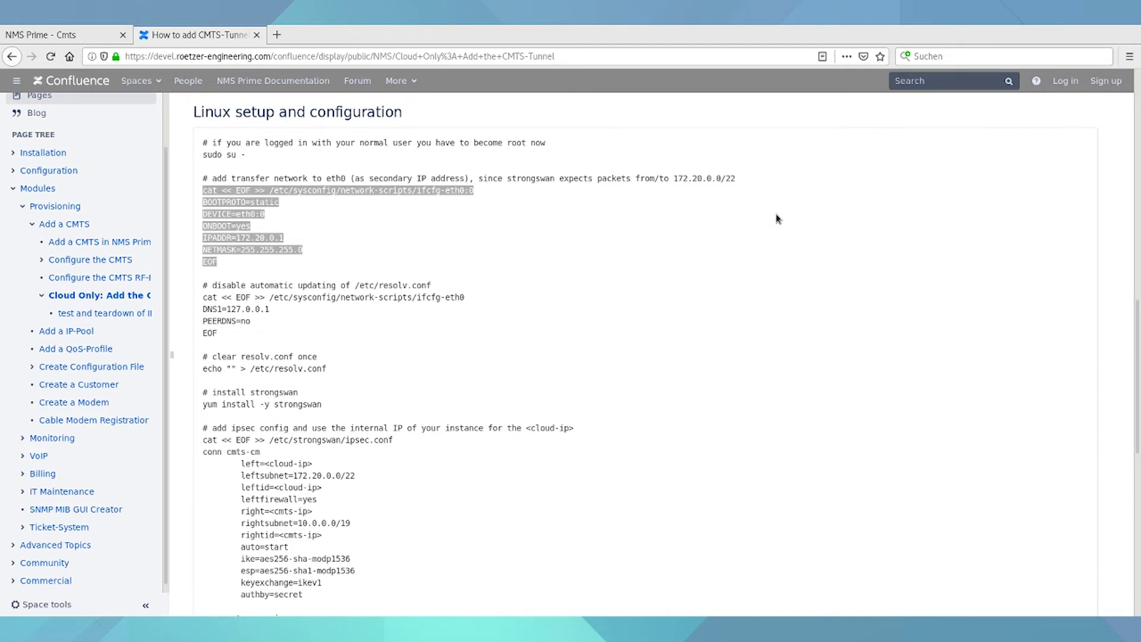
# - Tile the guide right and create ifcfg-eth0:0 with 172.20.0.1/255.255.255.0 on the instance
pyautogui.hotkey('ctrl', 'alt', 'Left')
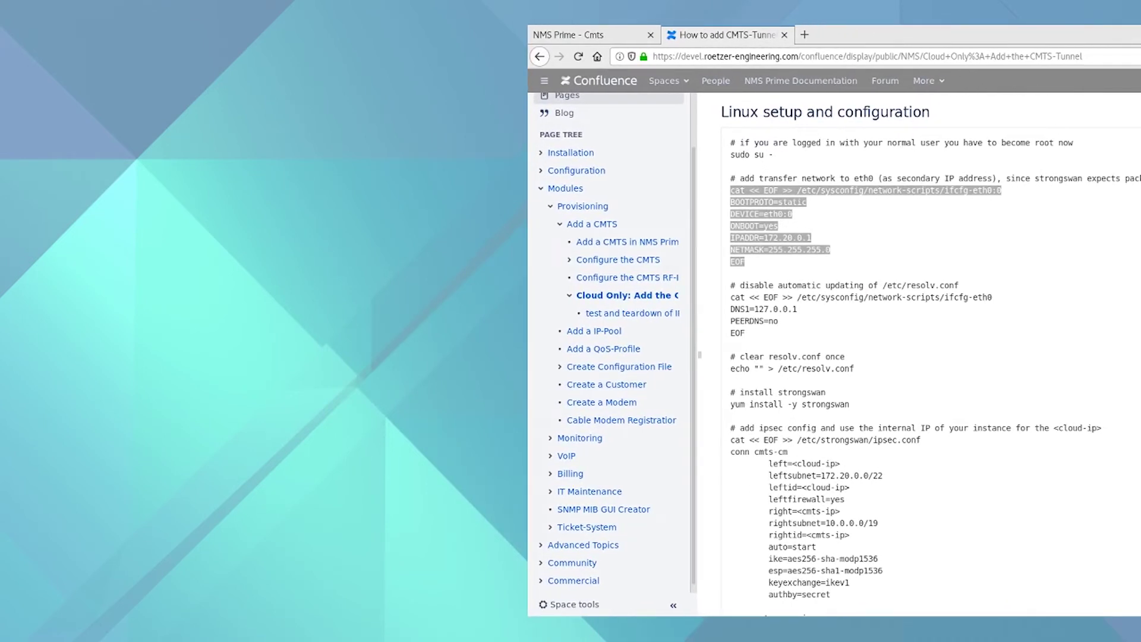
pyautogui.hotkey('alt', 'Tab')
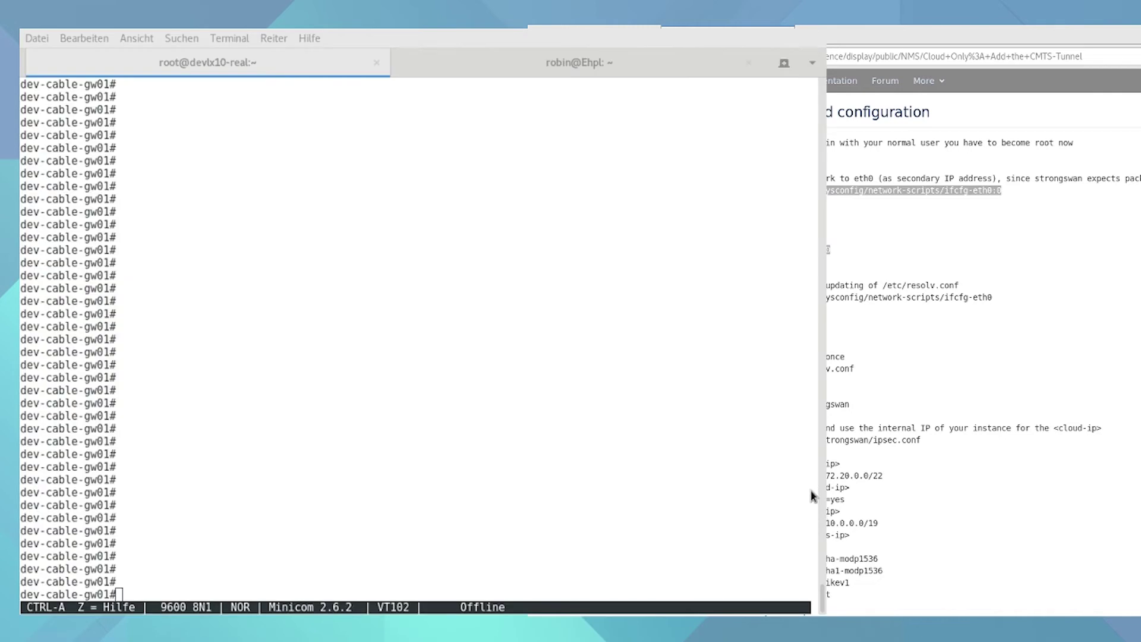
pyautogui.click(542, 57)
pyautogui.press('Return')
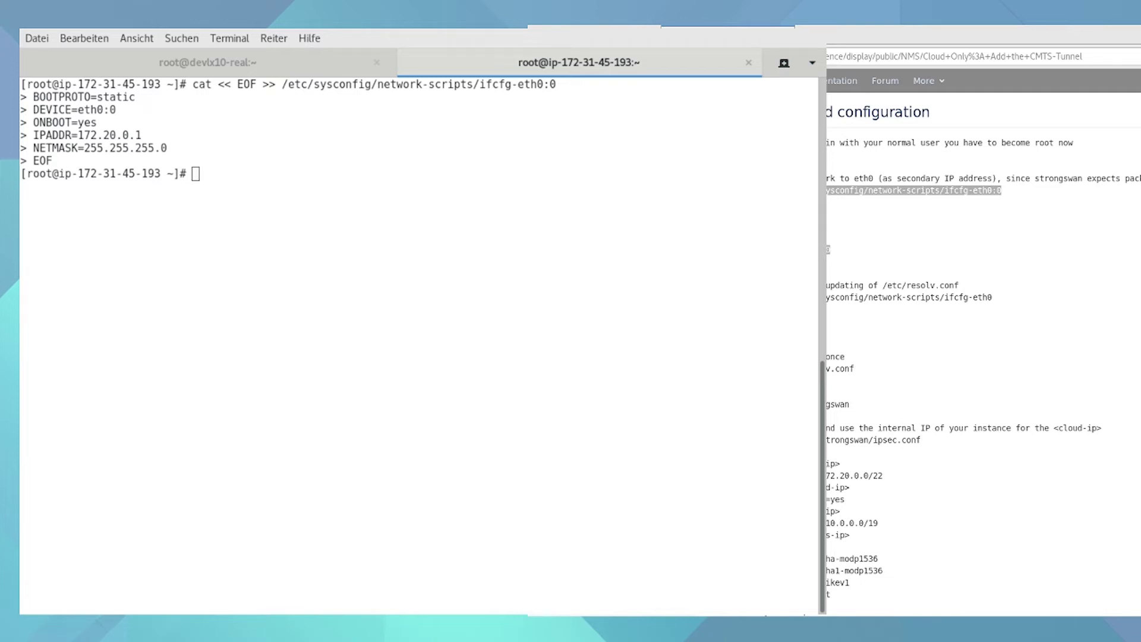
# - Append DNS1=127.0.0.1 and PEERDNS=no to ifcfg-eth0 from the guide's block
pyautogui.hotkey('alt', 'Tab')
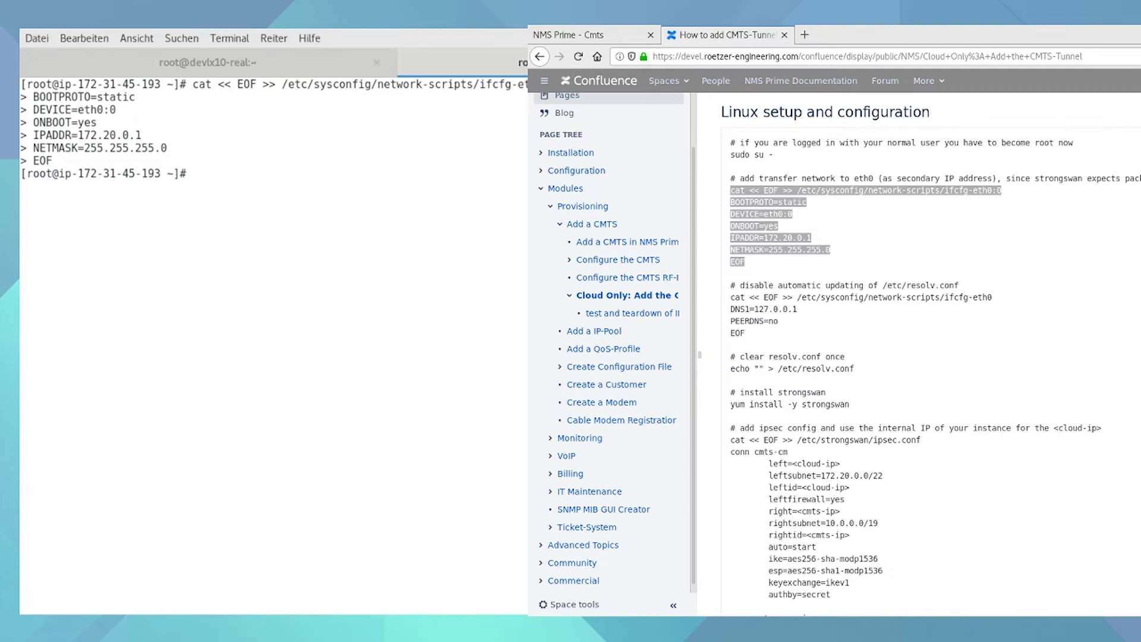
pyautogui.moveTo(746, 333); pyautogui.dragTo(727, 299)
pyautogui.hotkey('ctrl', 'c')
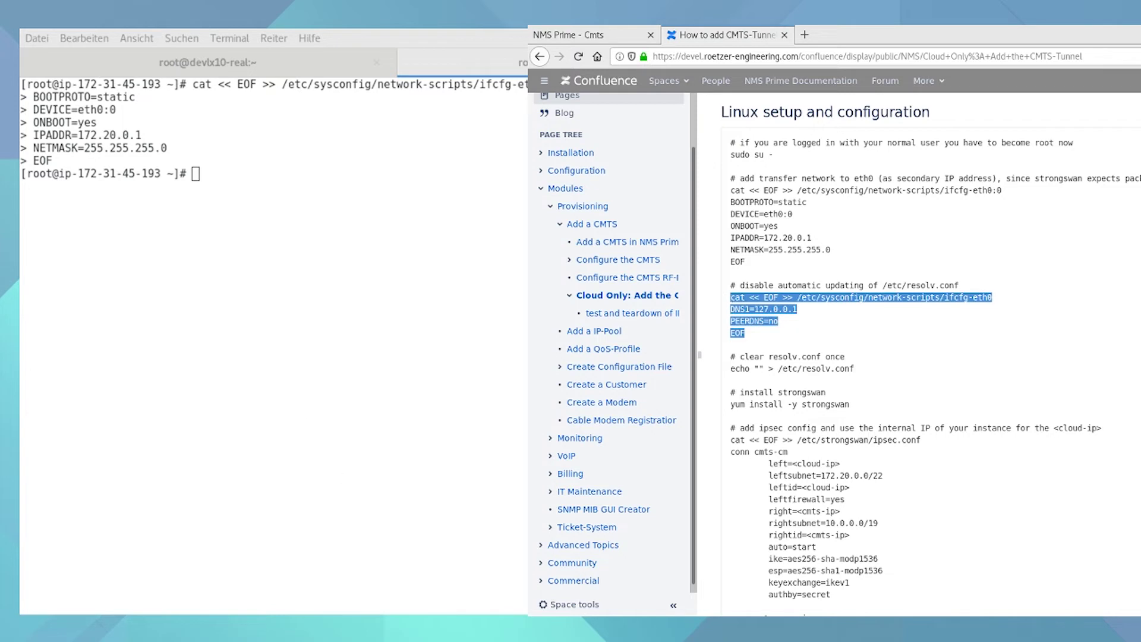
pyautogui.hotkey('alt', 'Tab')
pyautogui.middleClick(392, 457)
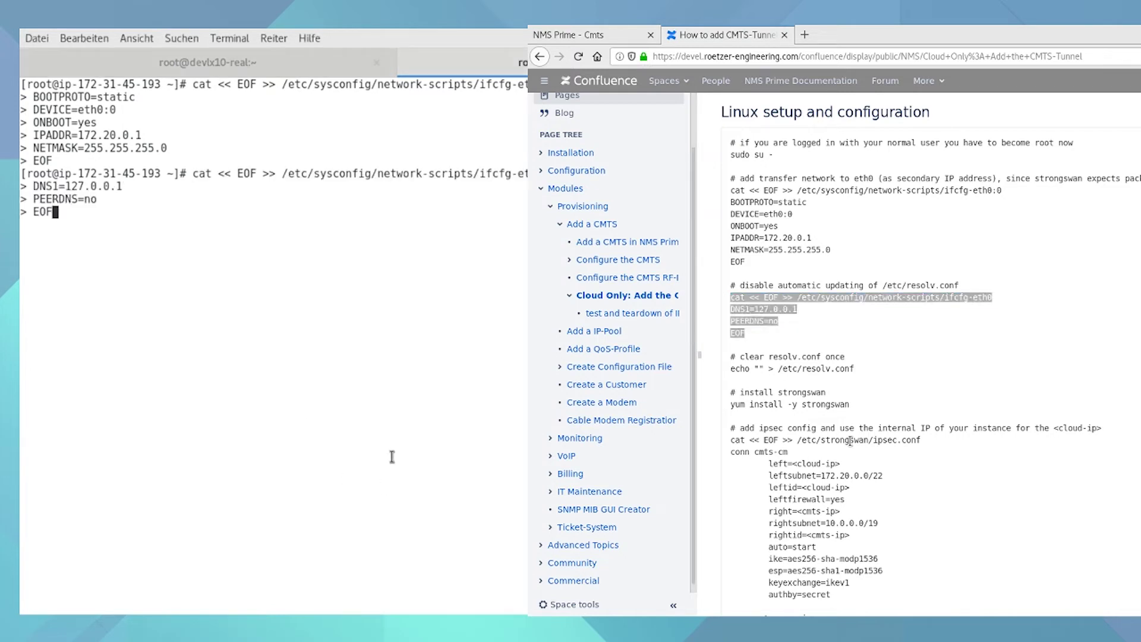
pyautogui.press('Return')
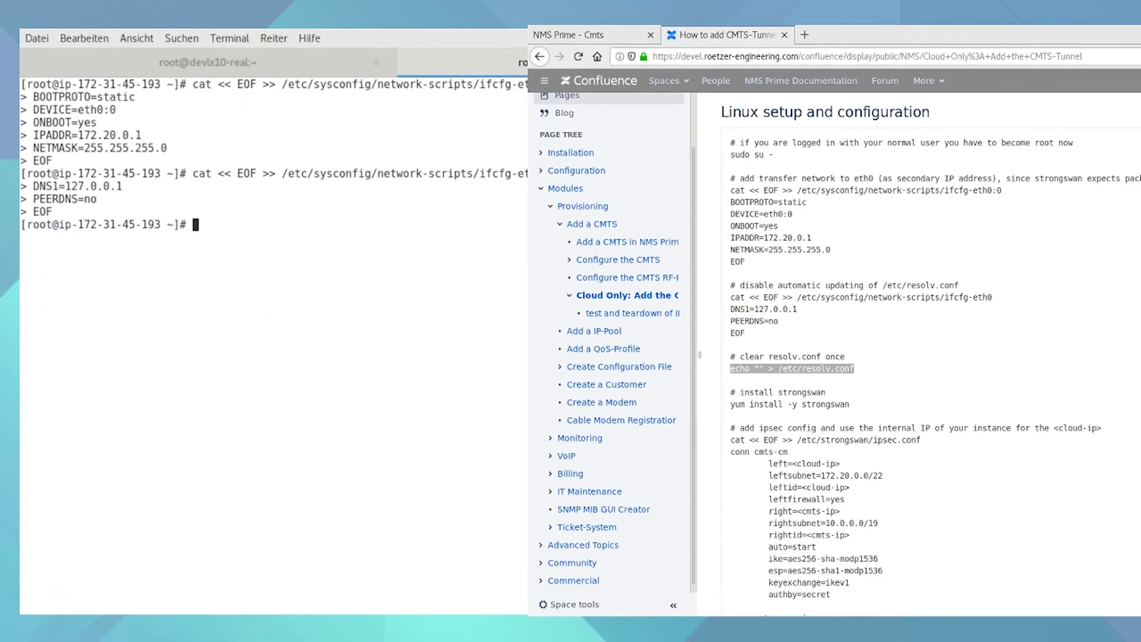
# - Empty /etc/resolv.conf, then install strongswan 5.7.2 with yum install -y strongswan
pyautogui.write('echo "" > /etc/resolv.conf')
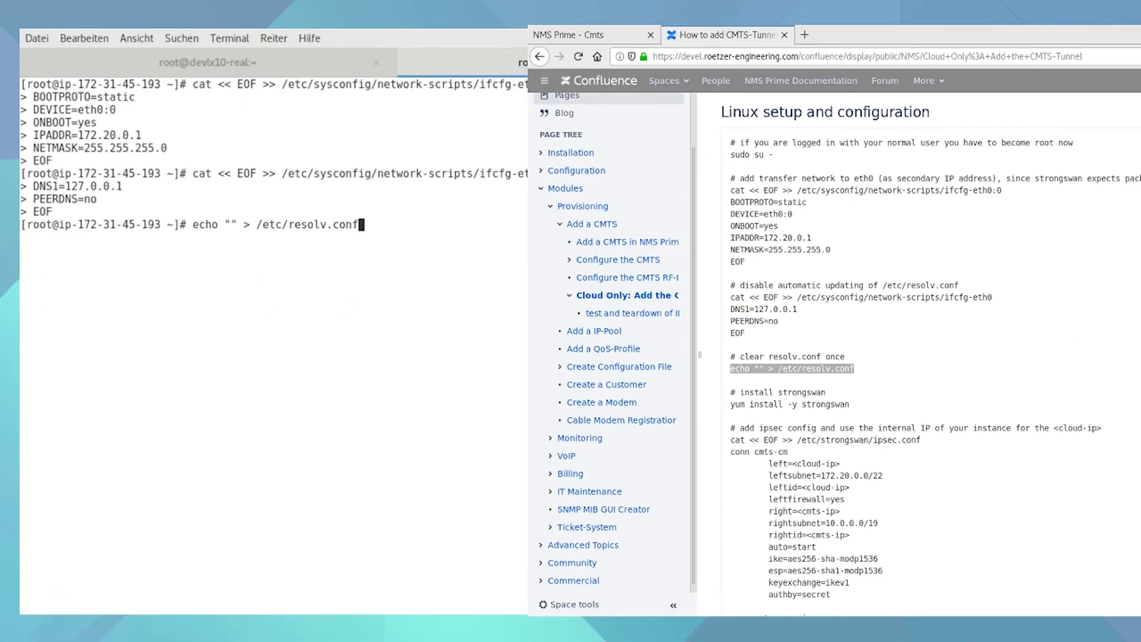
pyautogui.press('Return')
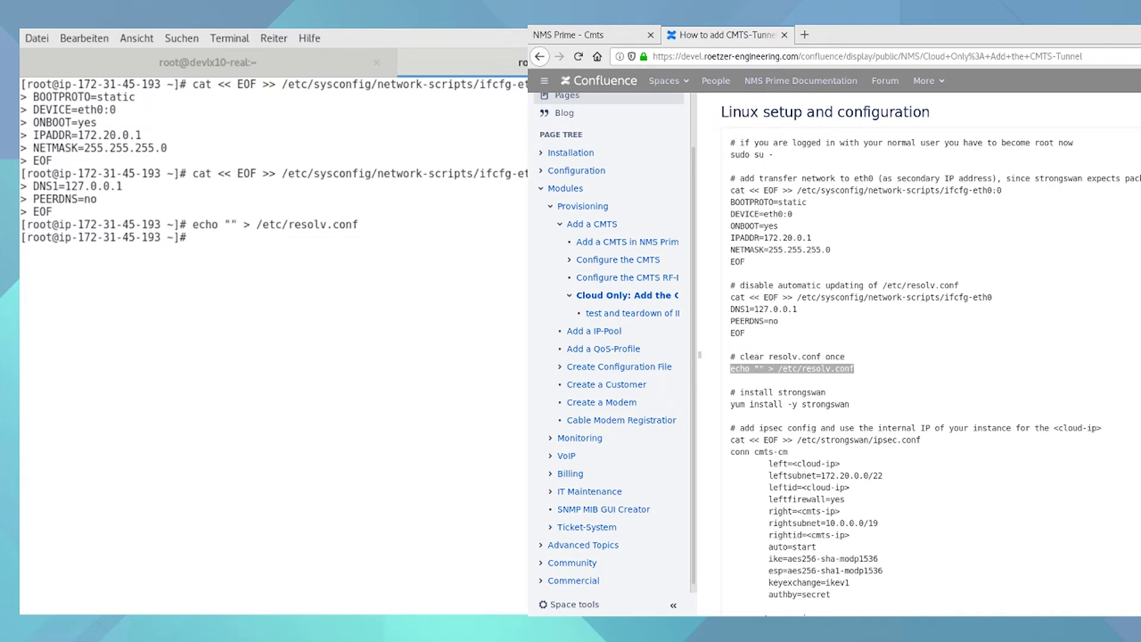
pyautogui.hotkey('alt', 'Tab')
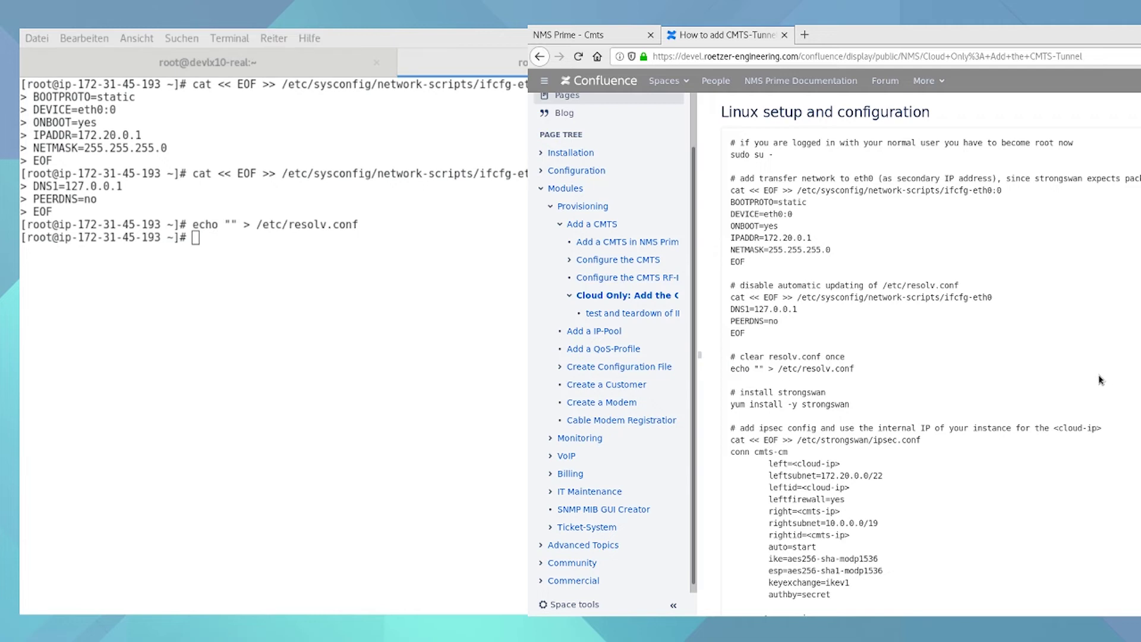
pyautogui.moveTo(860, 407); pyautogui.dragTo(728, 411)
pyautogui.hotkey('ctrl', 'c')
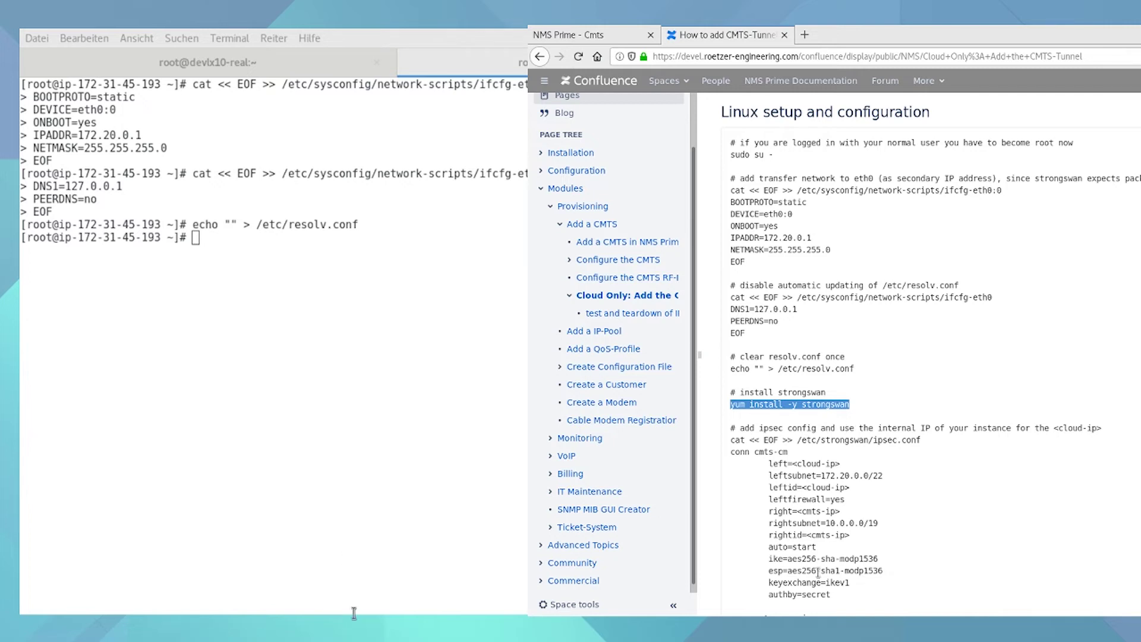
pyautogui.click(408, 535)
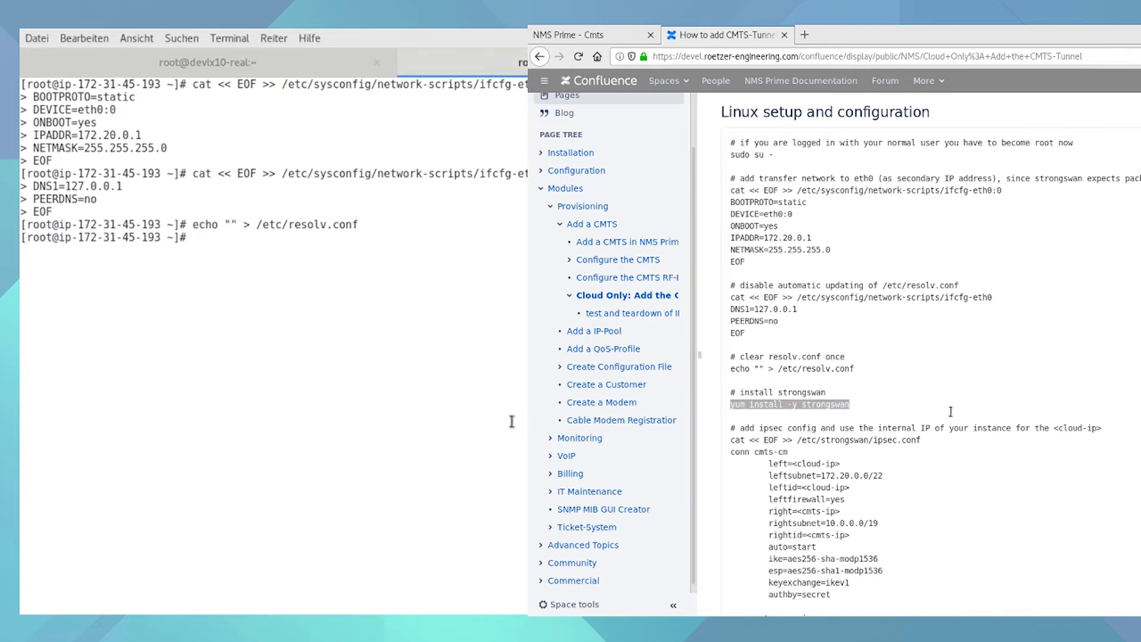
pyautogui.middleClick(511, 421)
pyautogui.press('Return')
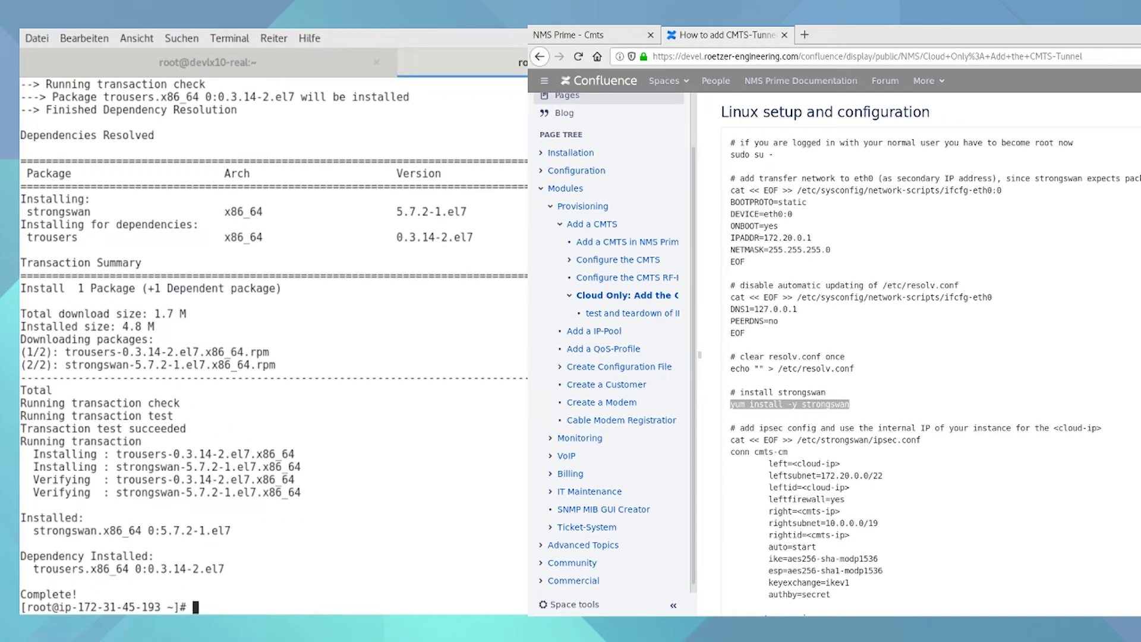
# - Copy the ipsec.conf heredoc with the cmts-cm, cmts-cpepriv and cmts-mta connections for editing
pyautogui.click(1087, 375)
pyautogui.scroll(-3, 1051, 397)
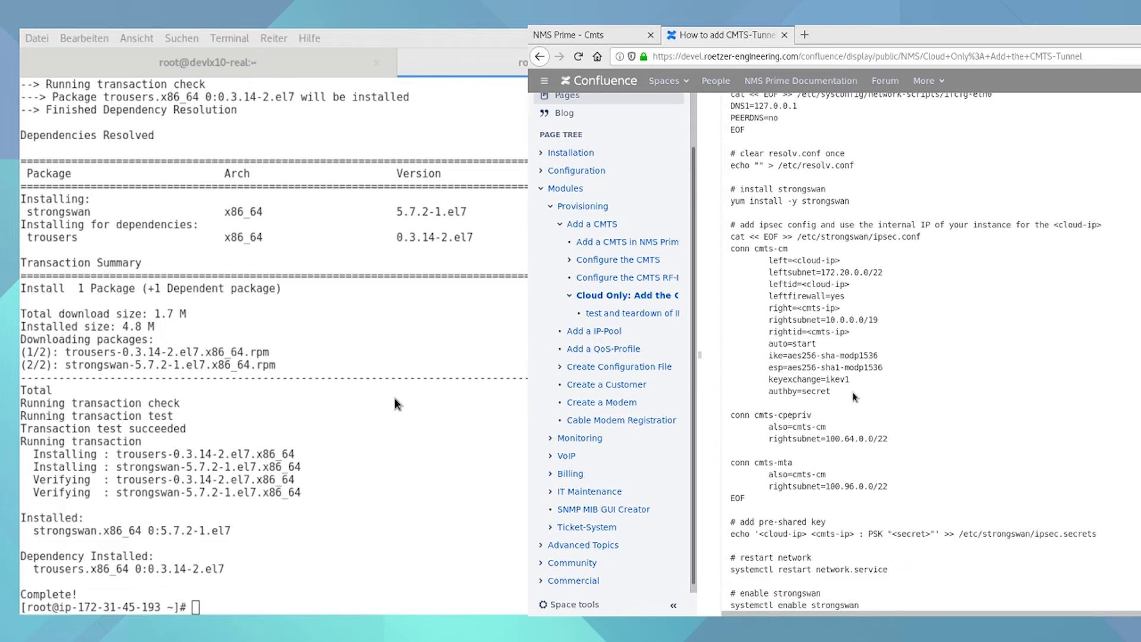
pyautogui.moveTo(811, 500); pyautogui.dragTo(720, 244)
pyautogui.hotkey('ctrl', 'c')
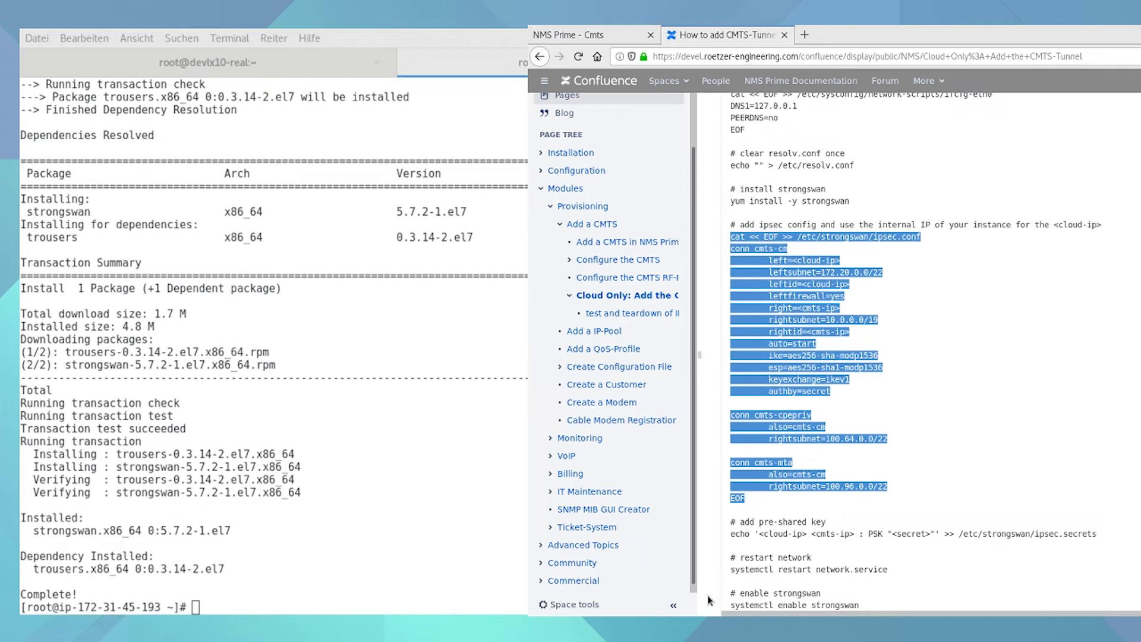
pyautogui.hotkey('alt', 'Tab')
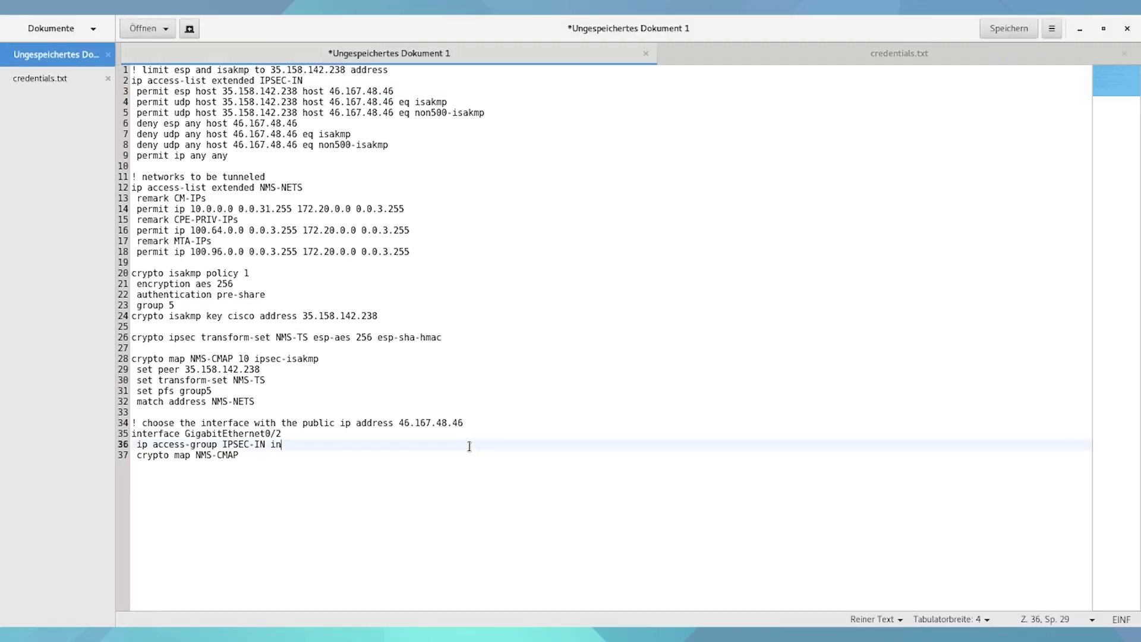
pyautogui.hotkey('ctrl', 'n')
# - Paste the ipsec.conf heredoc and set left/leftid to 172.31.45.193, right/rightid to 46.167.48.46
pyautogui.hotkey('ctrl', 'v')
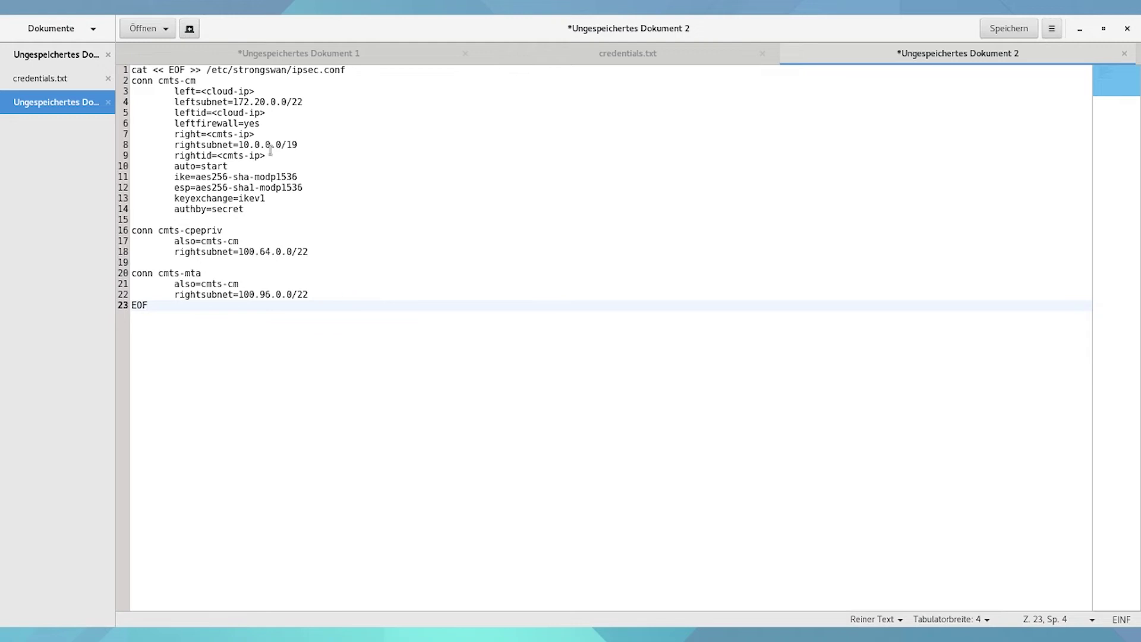
pyautogui.moveTo(257, 90); pyautogui.dragTo(203, 86)
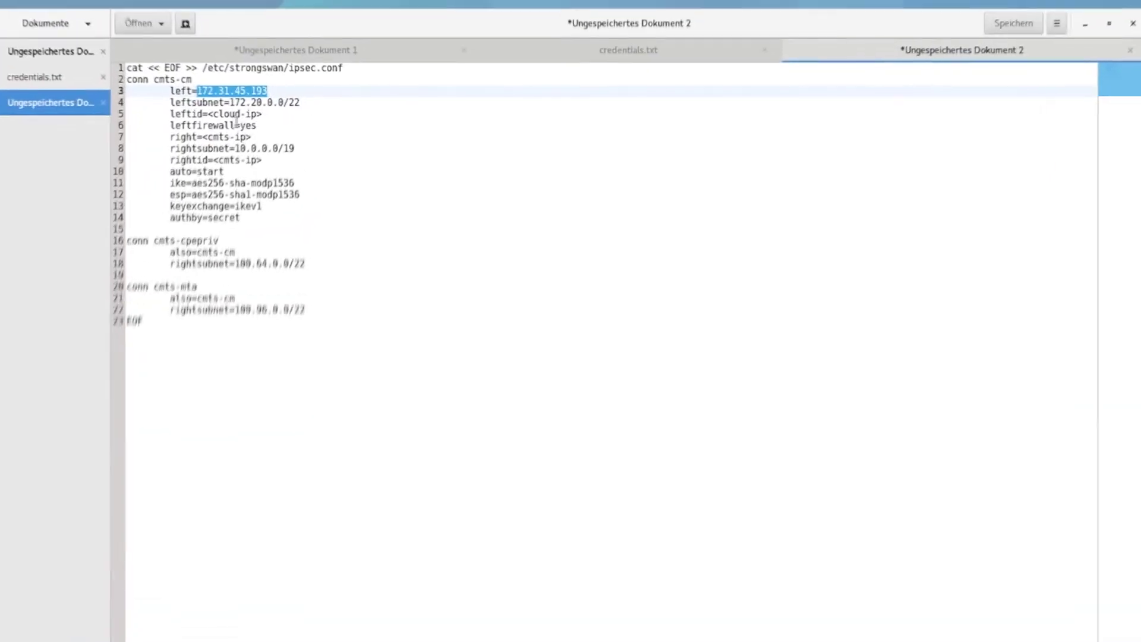
pyautogui.moveTo(265, 113); pyautogui.dragTo(207, 132)
pyautogui.write('172.31.45.193')
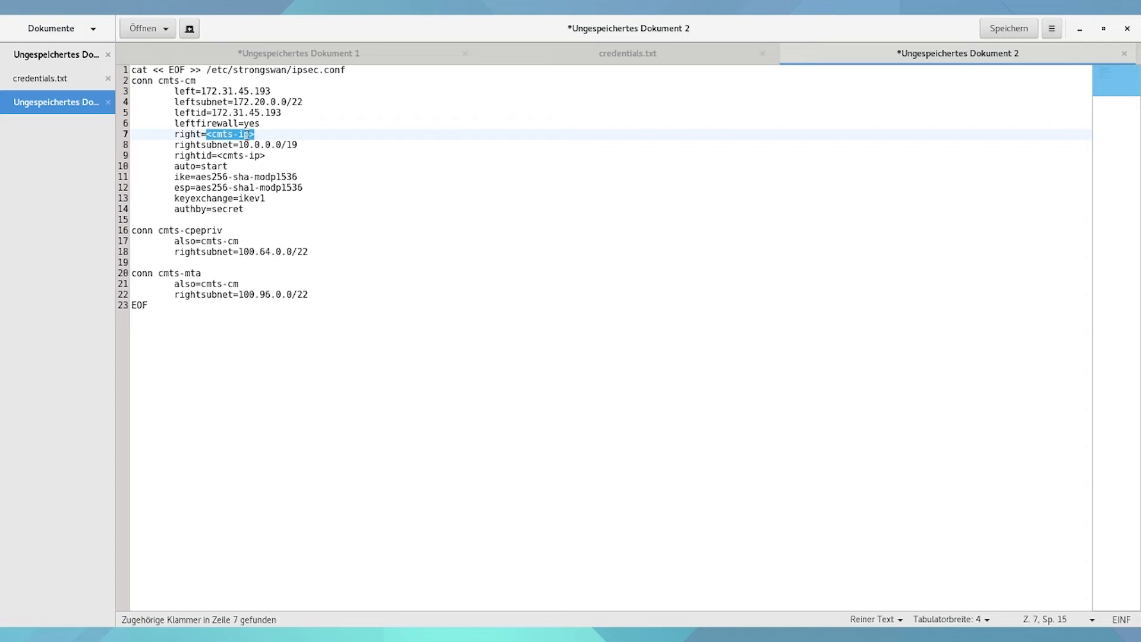
pyautogui.write('46.167.48.4')
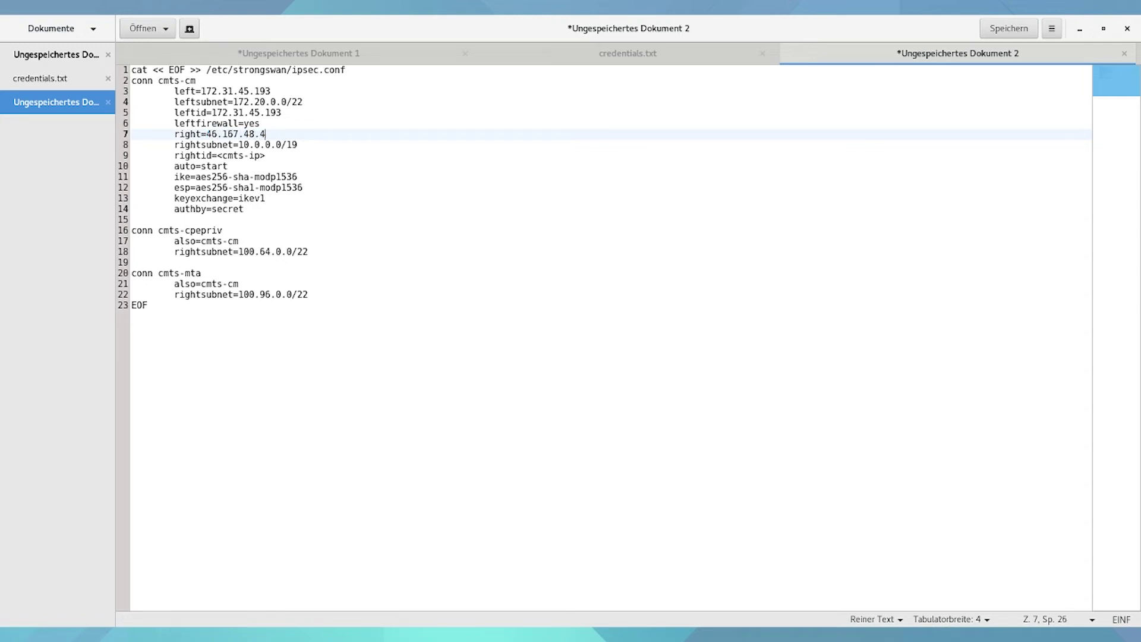
pyautogui.click(285, 155)
pyautogui.press('BackSpace')
pyautogui.press('BackSpace')
pyautogui.press('BackSpace')
pyautogui.press('BackSpace')
pyautogui.press('BackSpace')
pyautogui.press('BackSpace')
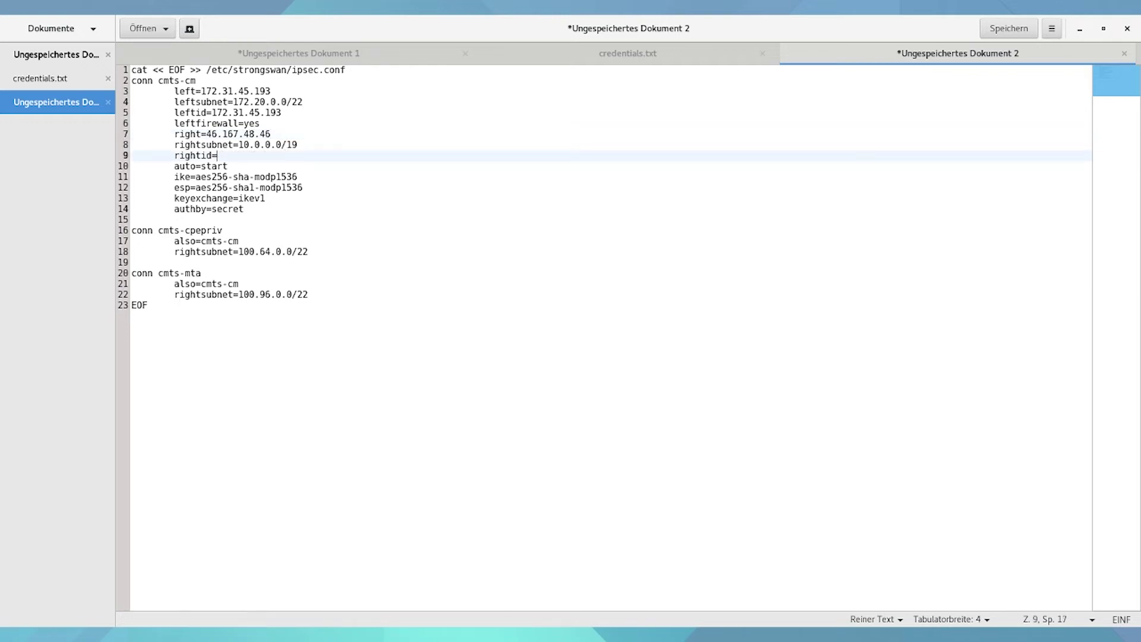
pyautogui.write('46.167.48.46')
pyautogui.click(221, 326)
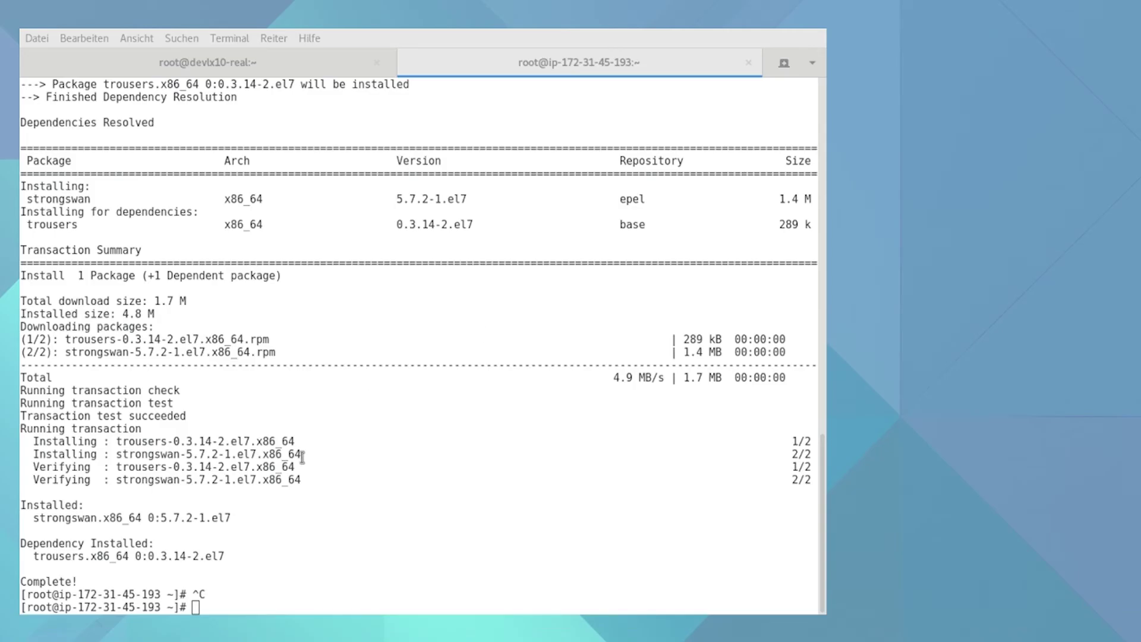
# - Run the filled-in heredoc in the SSH session to append the cmts connections to ipsec.conf
pyautogui.click(393, 450)
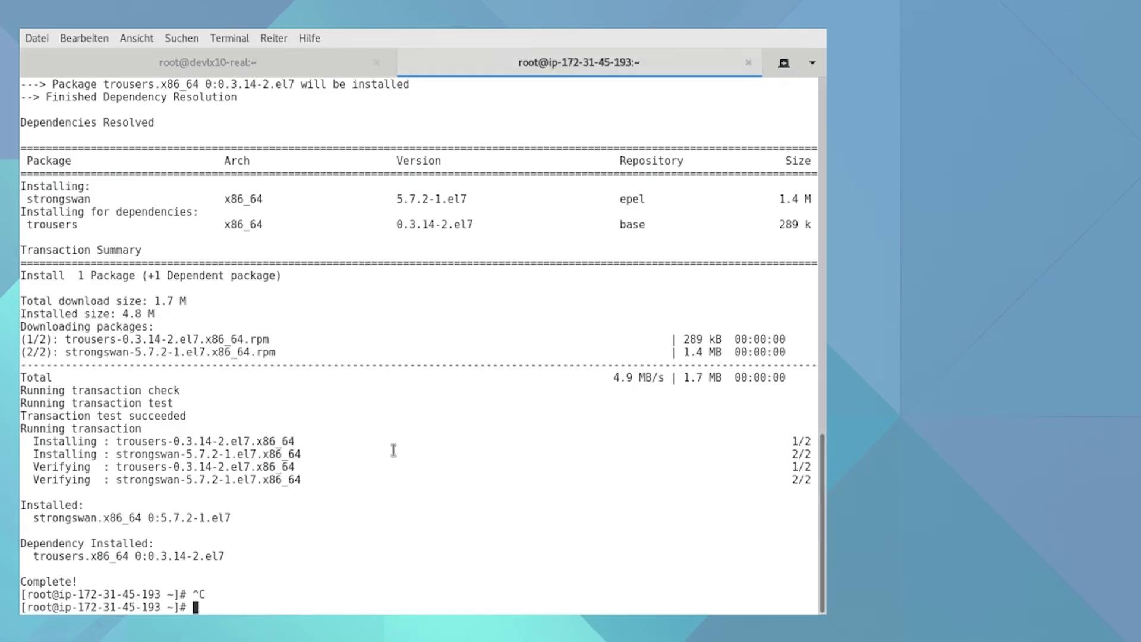
pyautogui.hotkey('ctrl', 'shift', 'v')
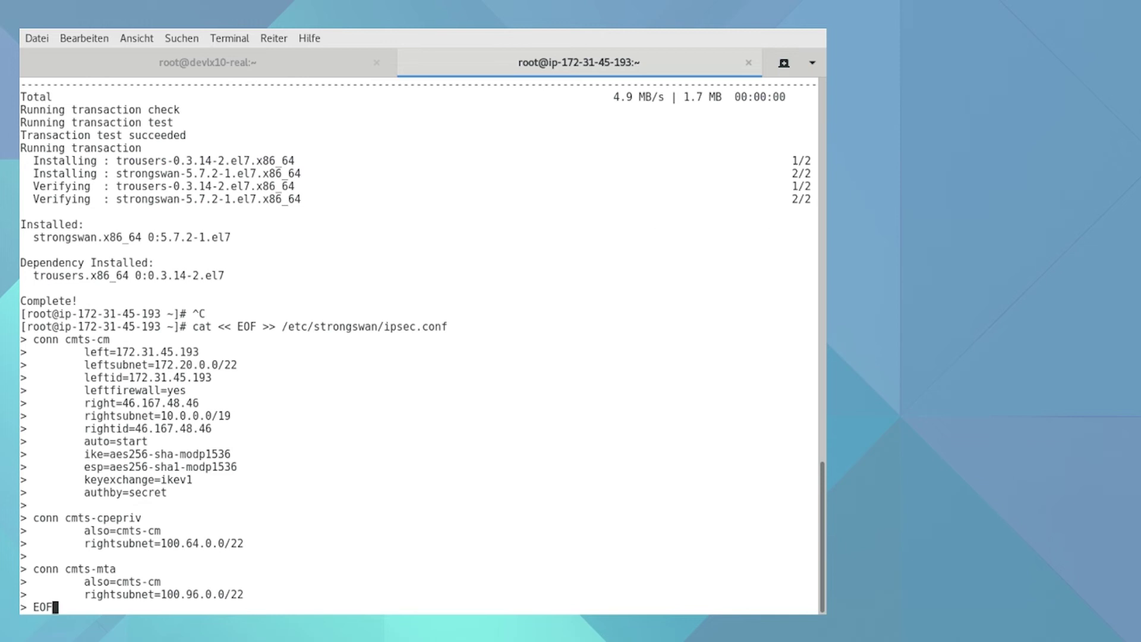
pyautogui.press('Return')
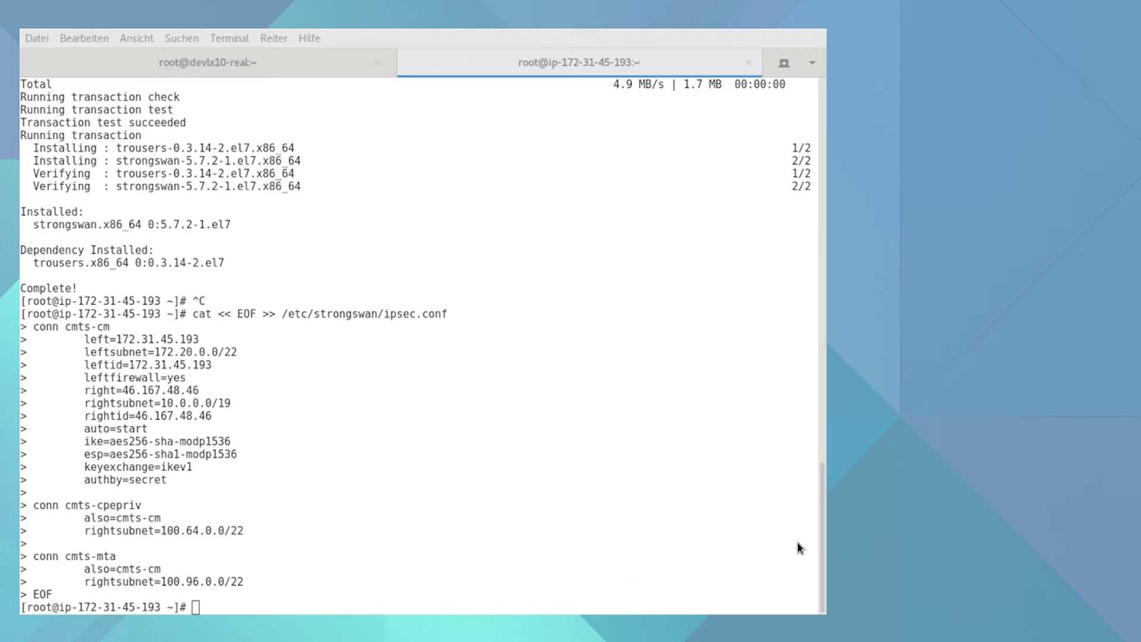
pyautogui.hotkey('alt', 'Tab')
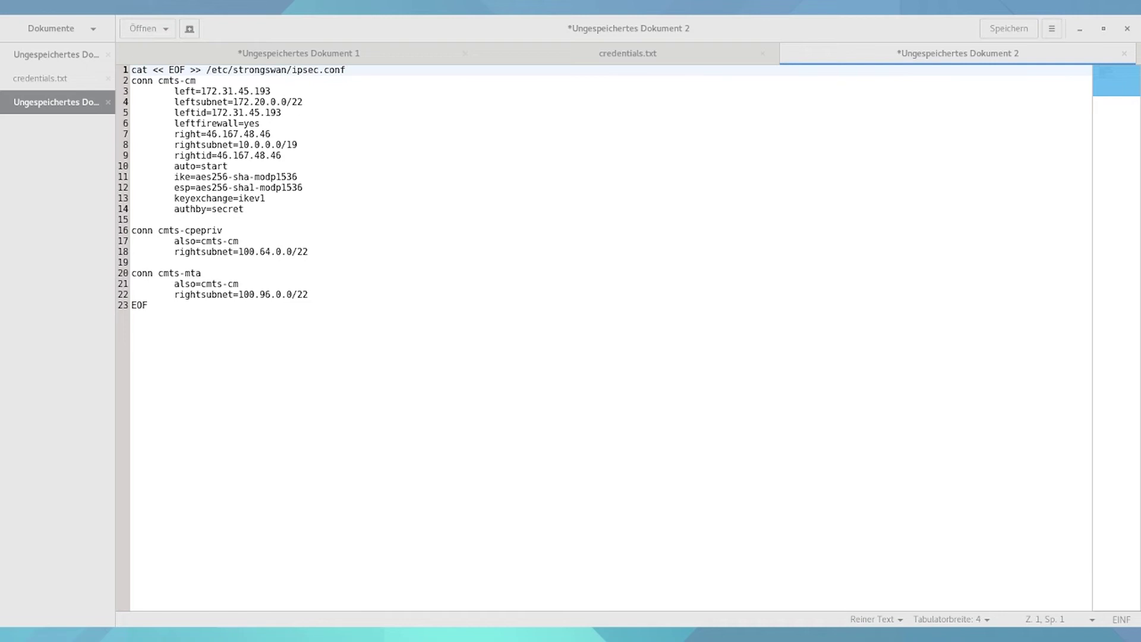
# - Paste the ipsec.secrets echo line into a new document and fill in cloud IP 172.31.45.193
pyautogui.hotkey('ctrl', 'n')
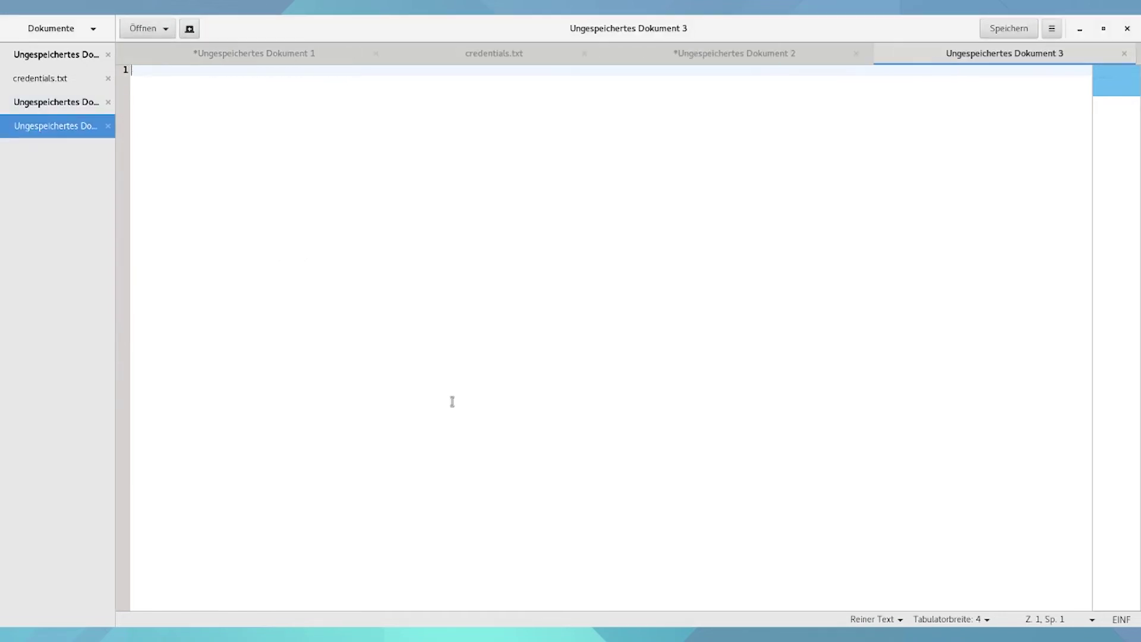
pyautogui.write('# add pre-shared key echo \'<cloud-ip> <cmts-ip> : PSK "<secret>"\' >> /etc/strongswan/ipsec.secrets')
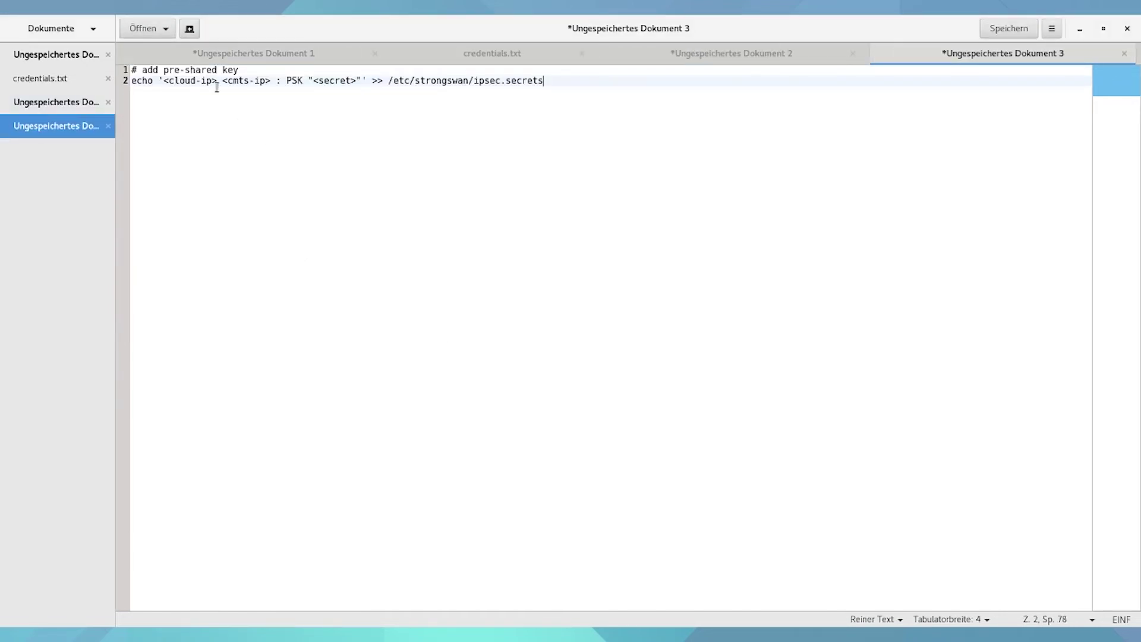
pyautogui.moveTo(216, 83); pyautogui.dragTo(167, 81)
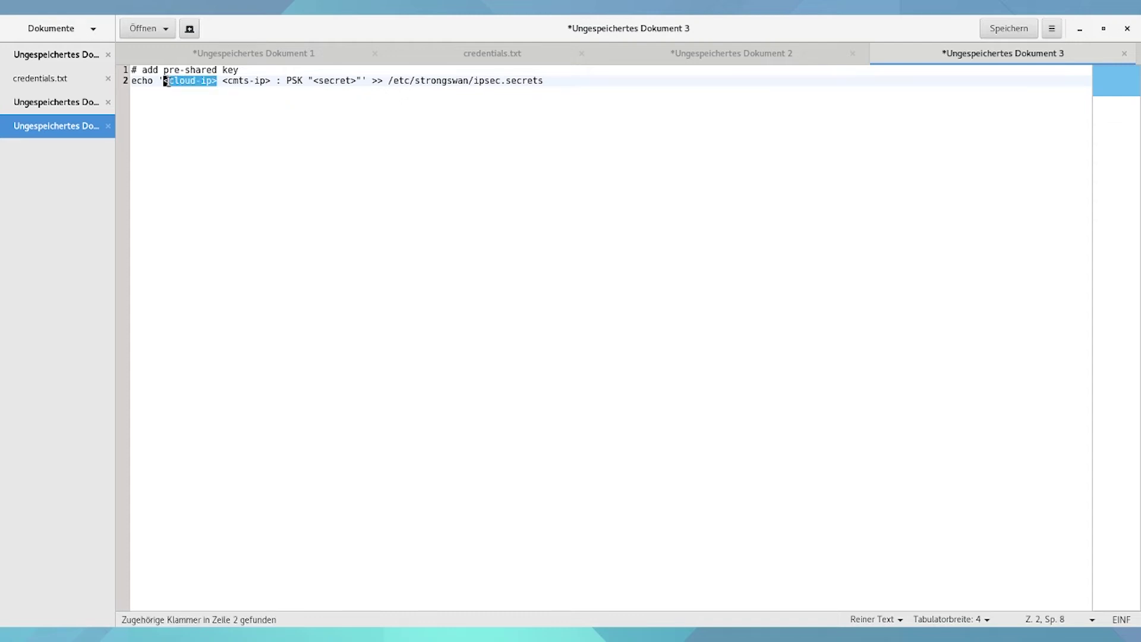
pyautogui.press('BackSpace')
pyautogui.press('BackSpace')
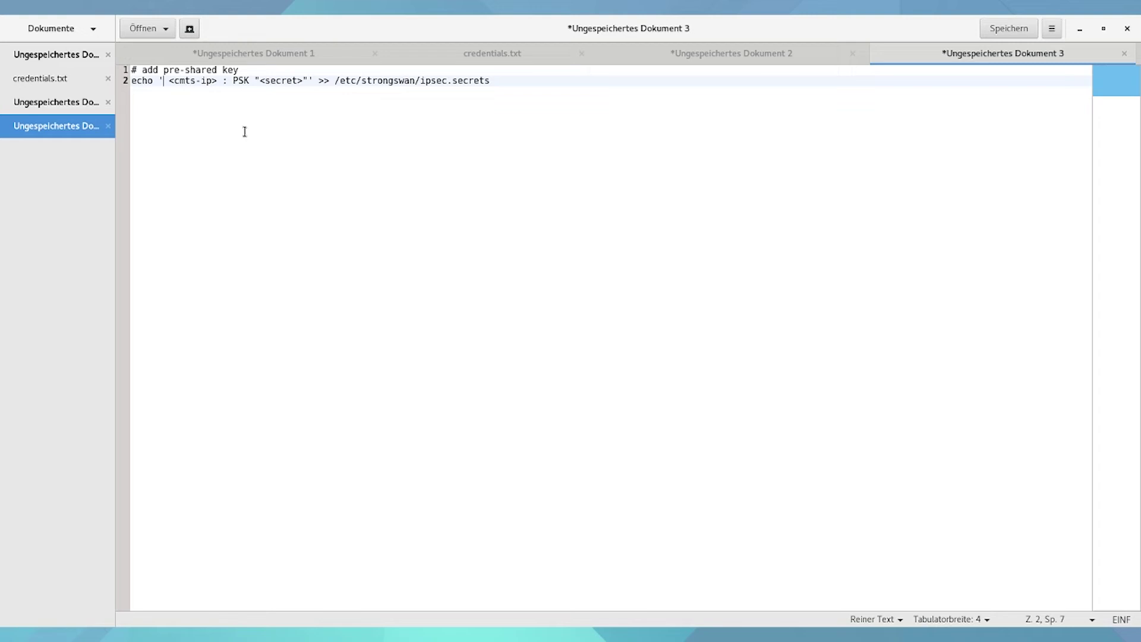
pyautogui.click(667, 58)
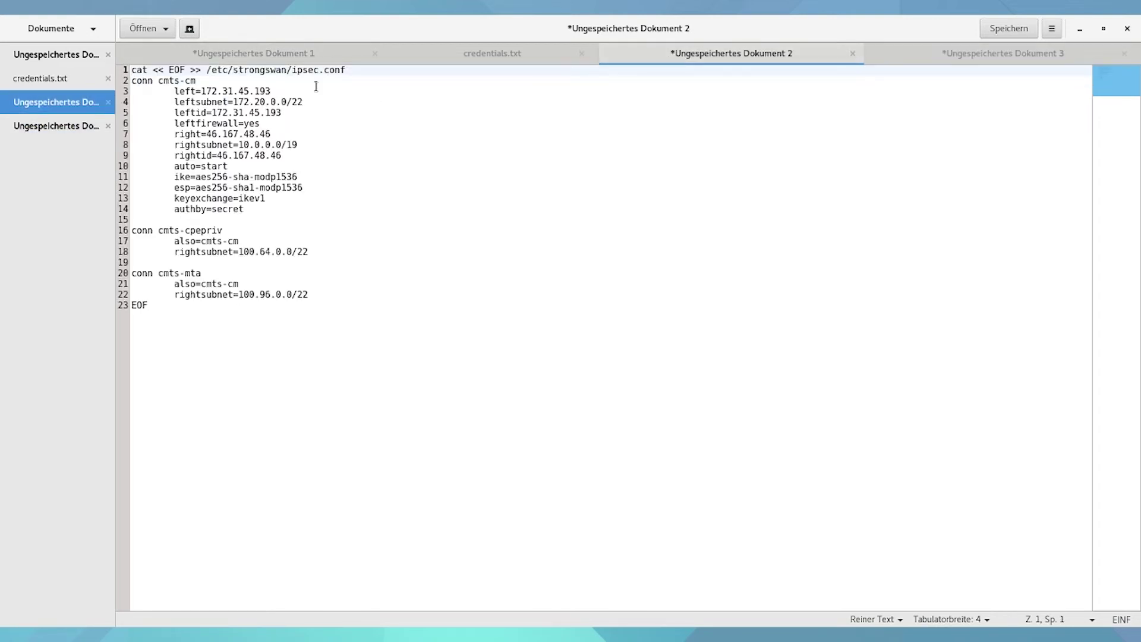
pyautogui.moveTo(273, 91); pyautogui.dragTo(200, 91)
pyautogui.hotkey('ctrl', 'c')
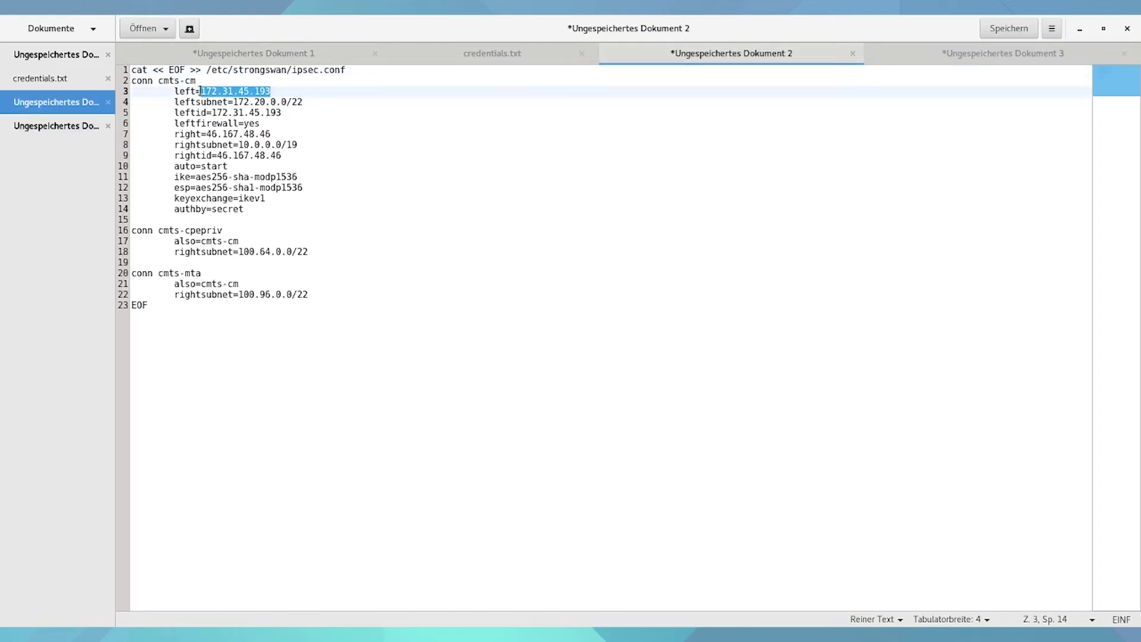
pyautogui.click(950, 58)
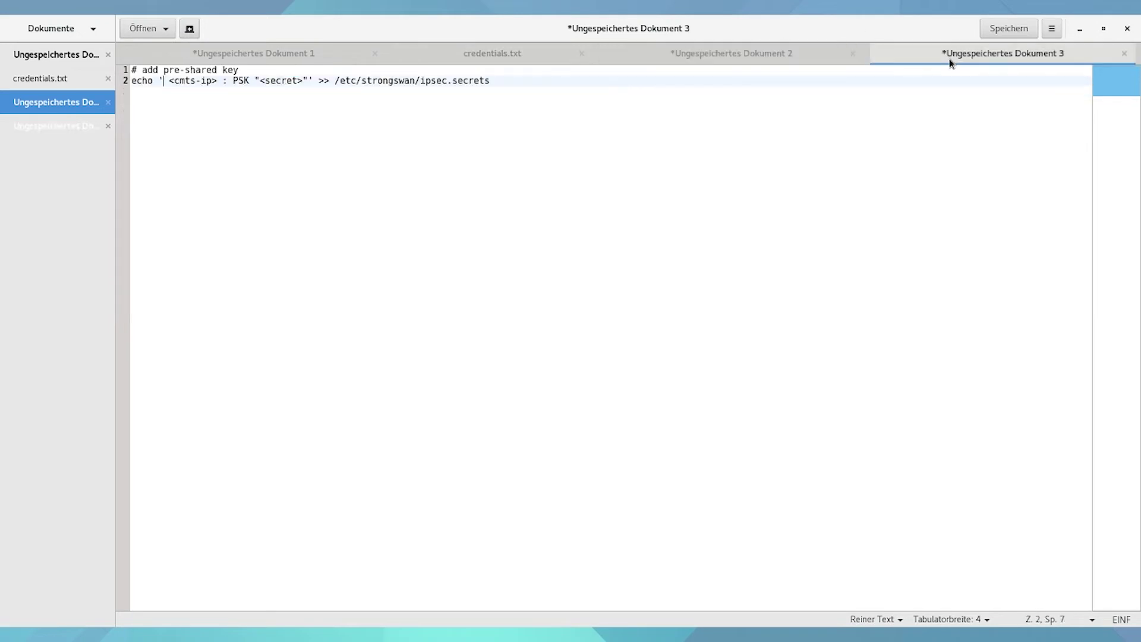
pyautogui.hotkey('ctrl', 'v')
# - Replace <cmts-ip> with 46.167.48.46 and <secret> with the pre-shared key
pyautogui.press('Right')
pyautogui.press('Right')
pyautogui.press('Right')
pyautogui.press('Right')
pyautogui.press('Right')
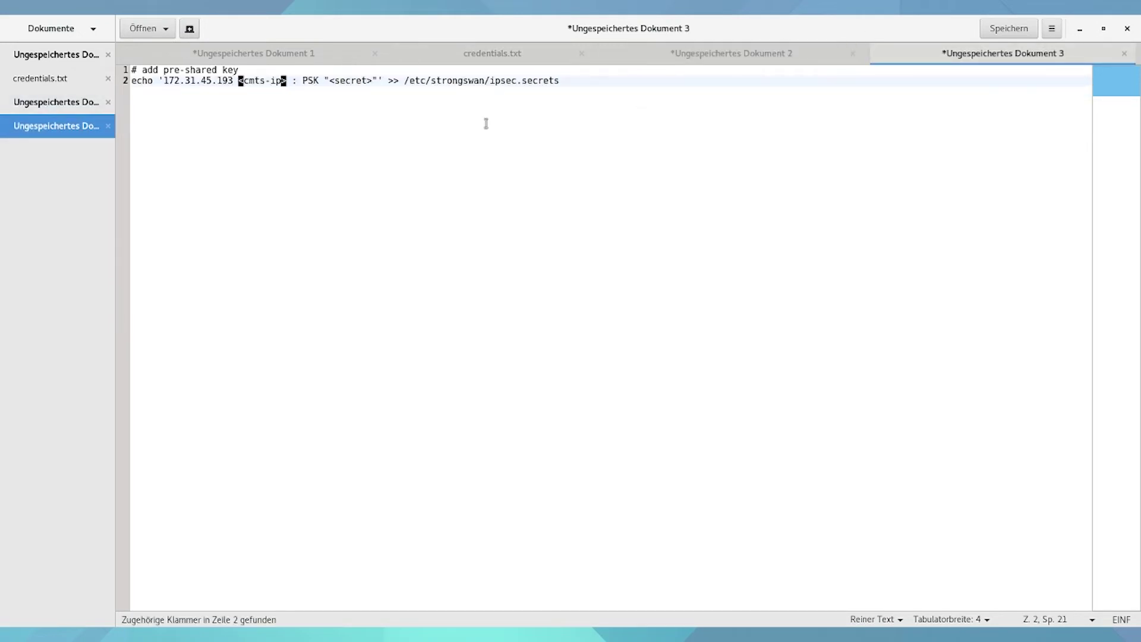
pyautogui.press('Right')
pyautogui.press('Right')
pyautogui.press('BackSpace')
pyautogui.press('BackSpace')
pyautogui.press('BackSpace')
pyautogui.press('BackSpace')
pyautogui.press('BackSpace')
pyautogui.press('BackSpace')
pyautogui.press('BackSpace')
pyautogui.press('BackSpace')
pyautogui.press('BackSpace')
pyautogui.write('46.167.48.46')
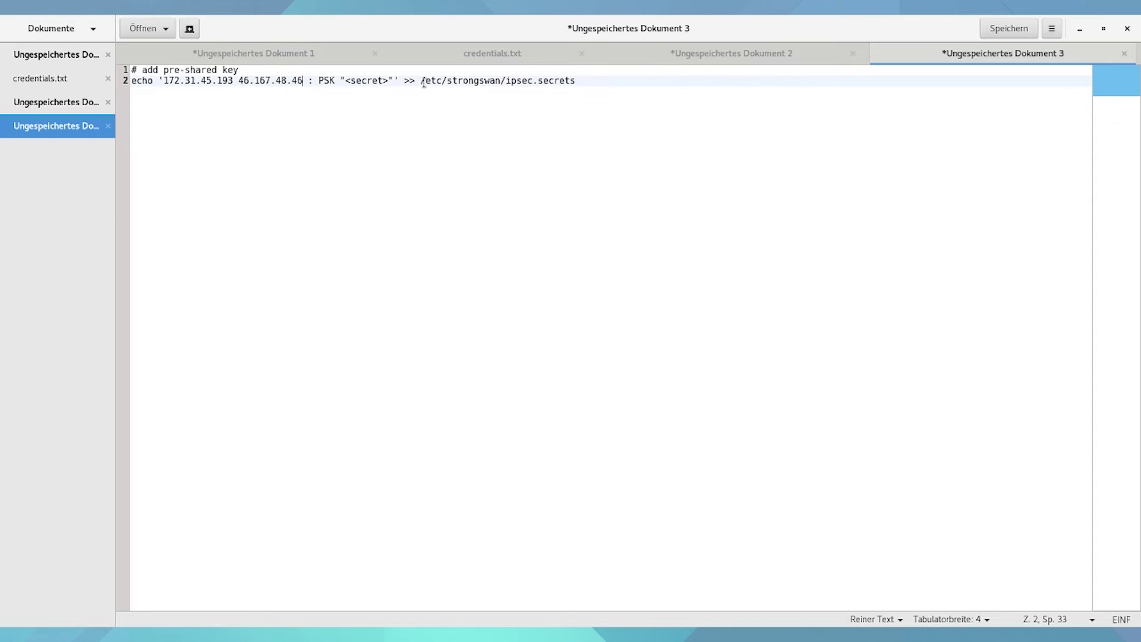
pyautogui.moveTo(346, 83); pyautogui.dragTo(389, 83)
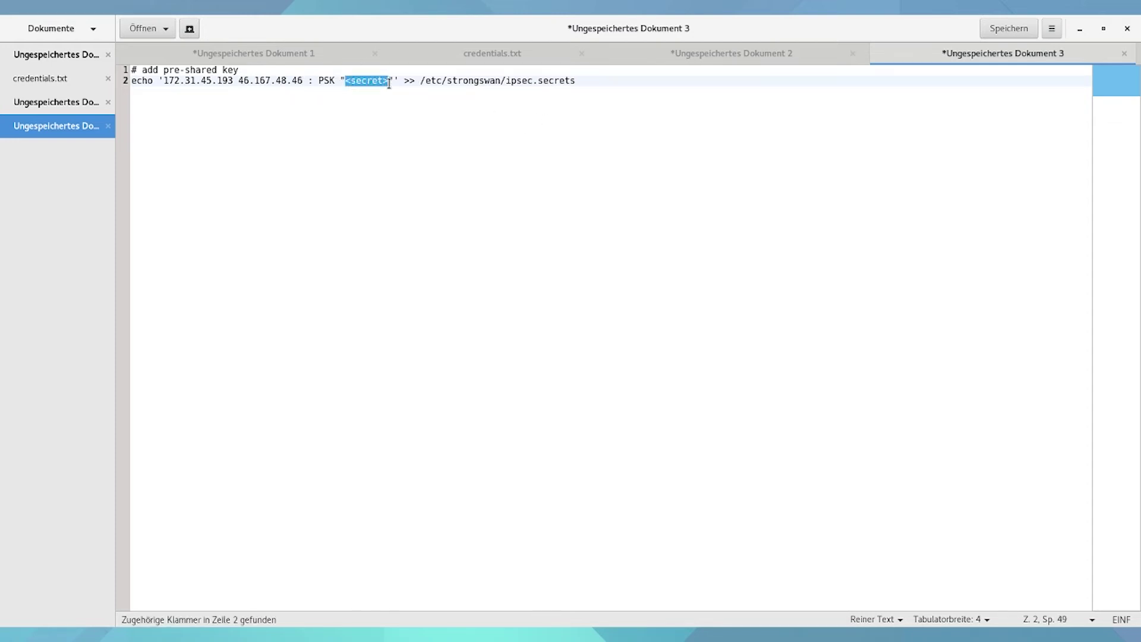
pyautogui.write('cisco')
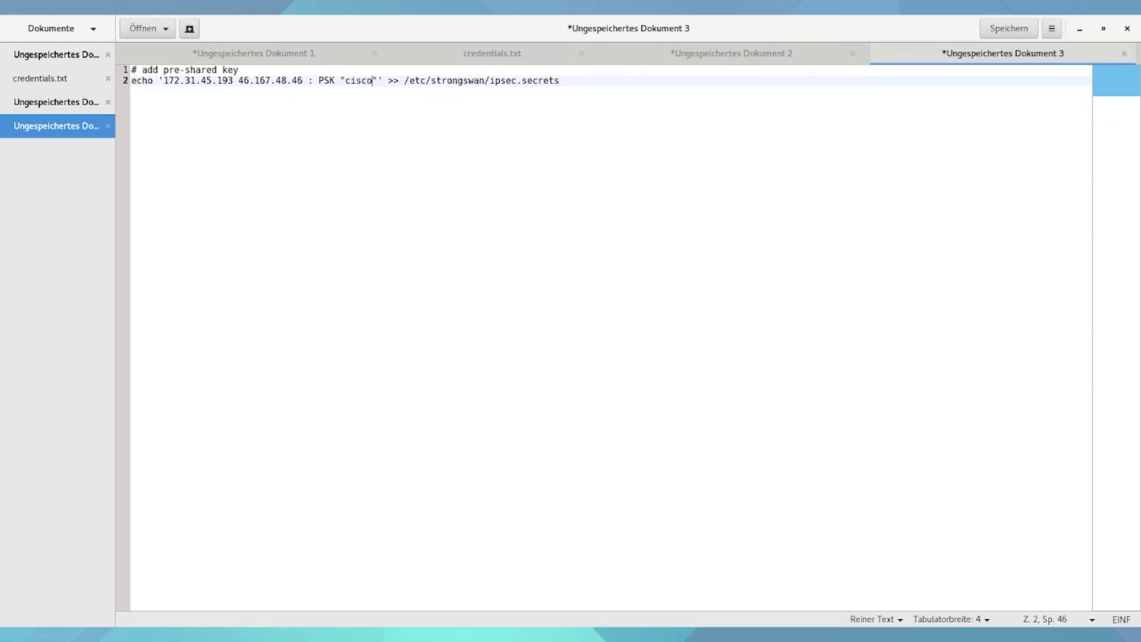
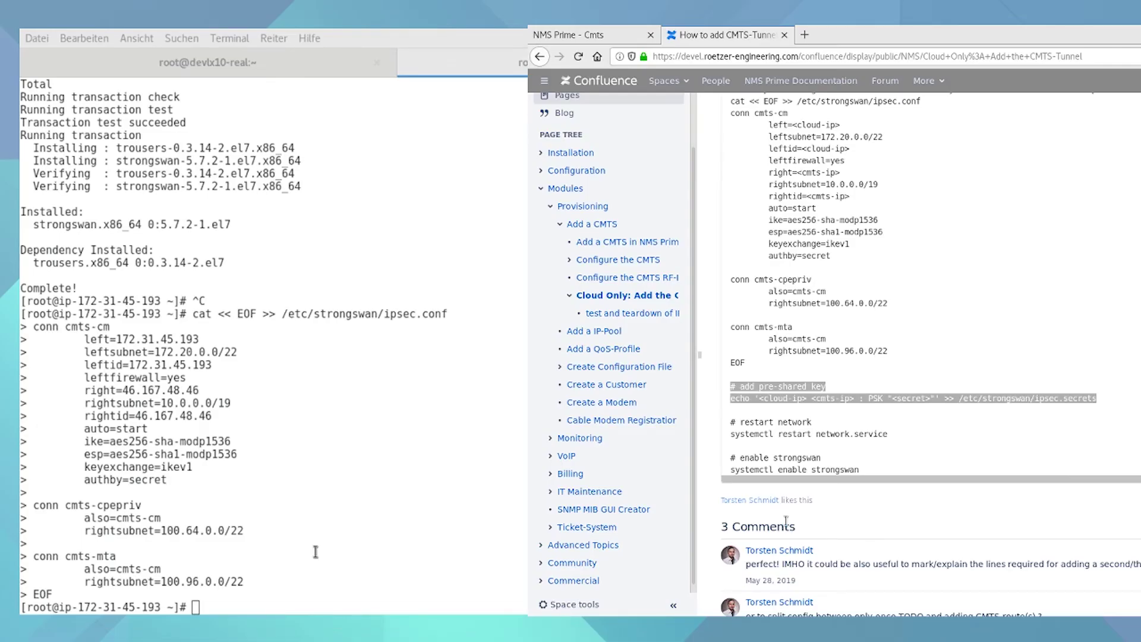
# - Write the pre-shared key entry for 172.31.45.193 and 46.167.48.46 into /etc/strongswan/ipsec.secrets
pyautogui.click(355, 456)
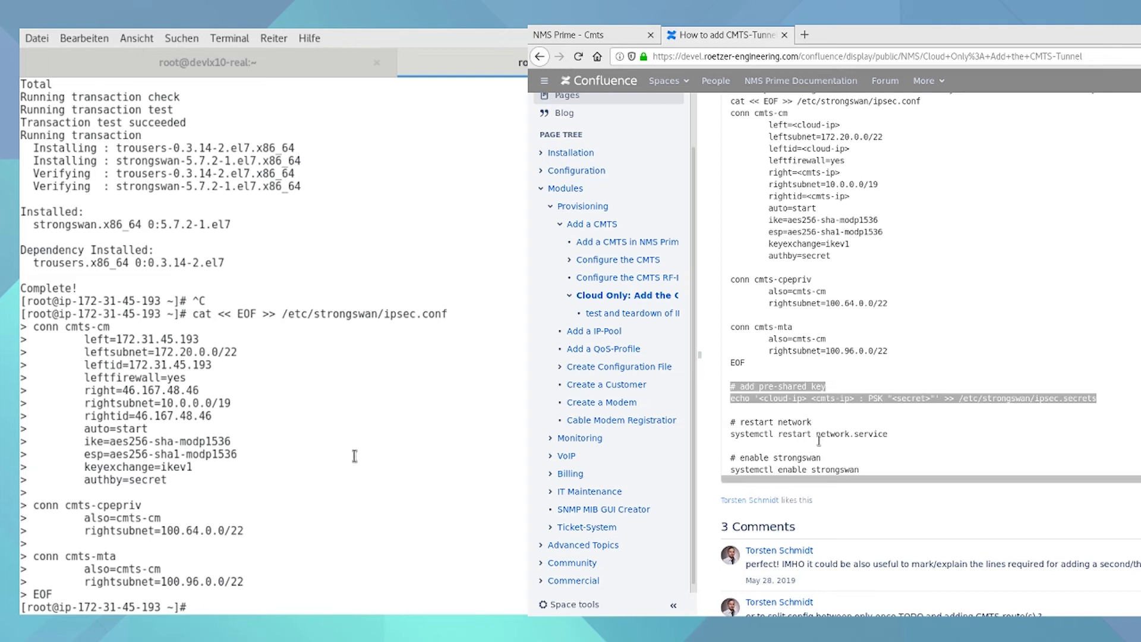
pyautogui.hotkey('ctrl', 'shift', 'v')
pyautogui.press('Return')
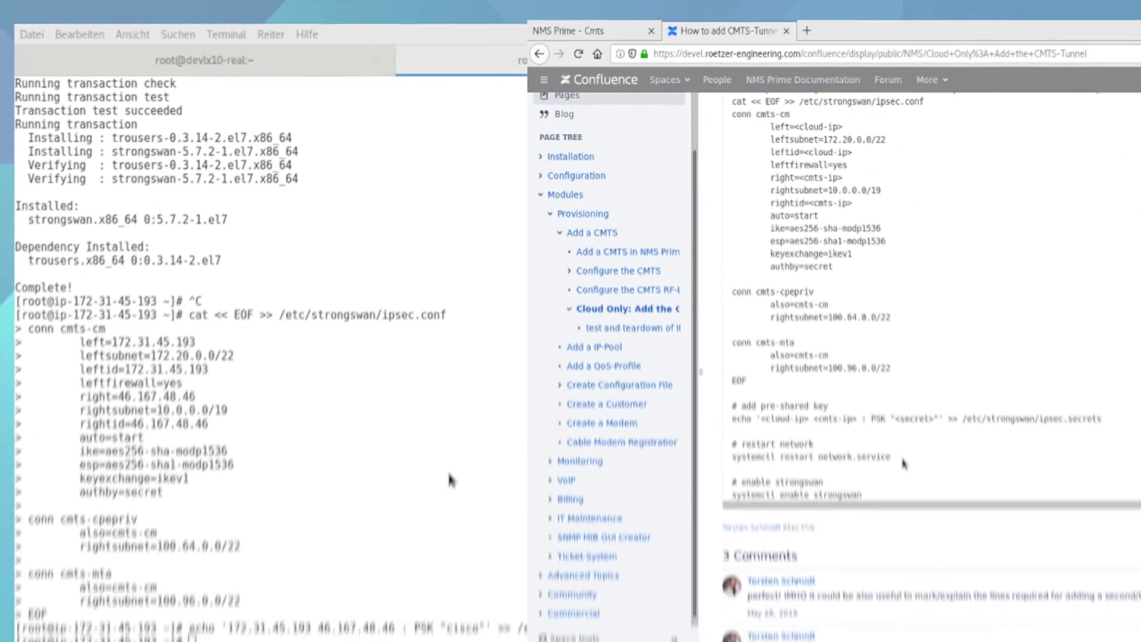
pyautogui.moveTo(888, 434); pyautogui.dragTo(731, 434)
pyautogui.hotkey('ctrl', 'c')
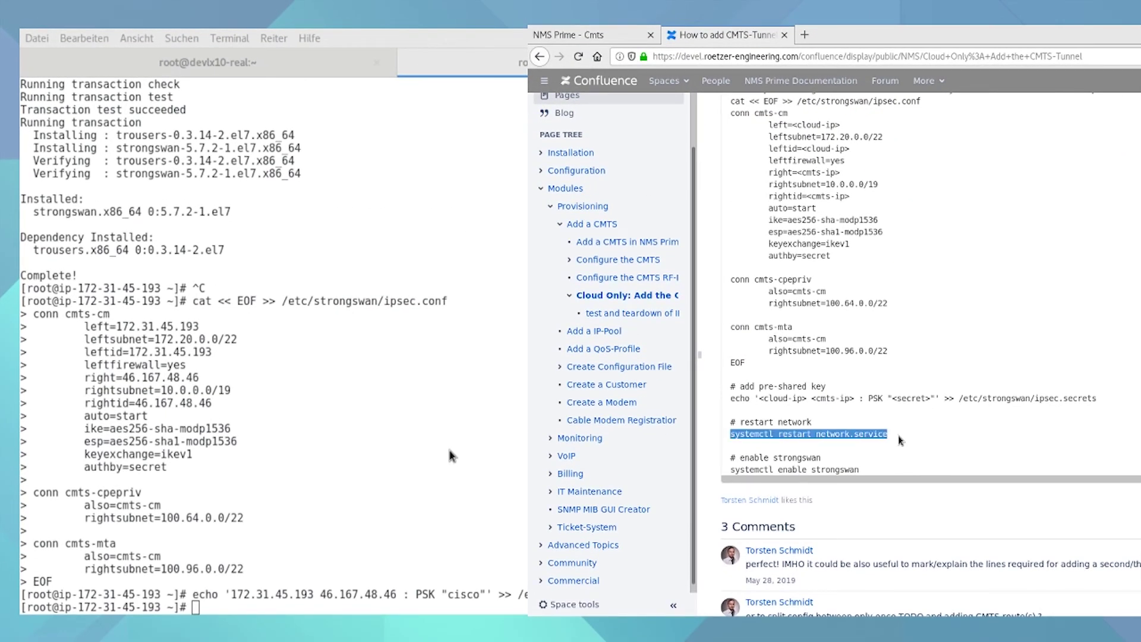
# - Restart network.service and enable strongSwan to start at boot
pyautogui.click(409, 575)
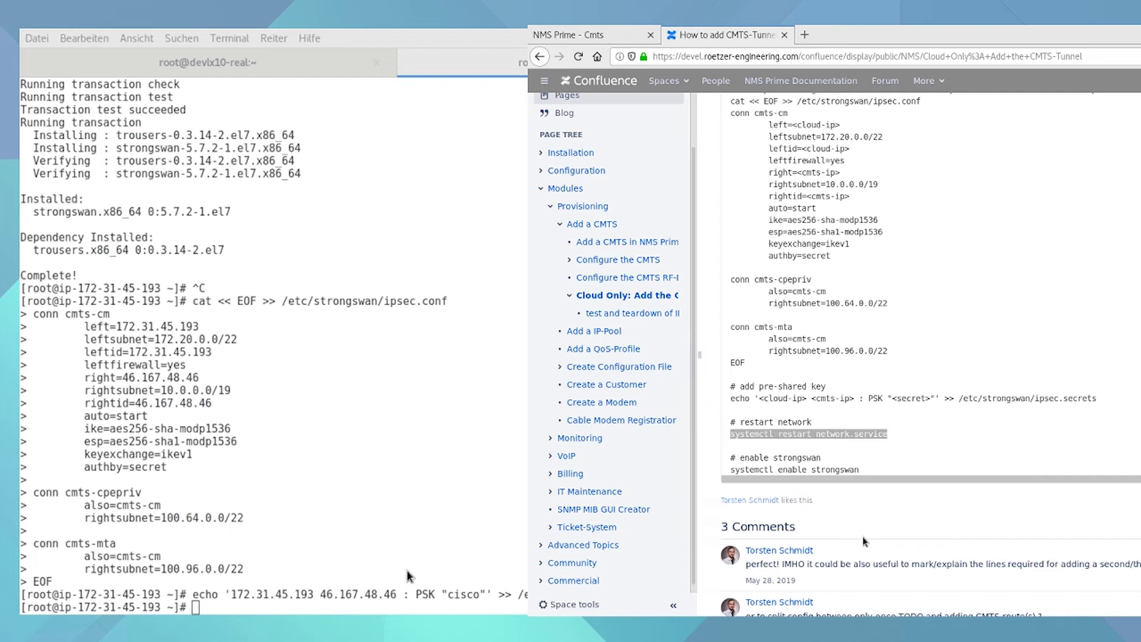
pyautogui.click(393, 607)
pyautogui.middleClick(393, 423)
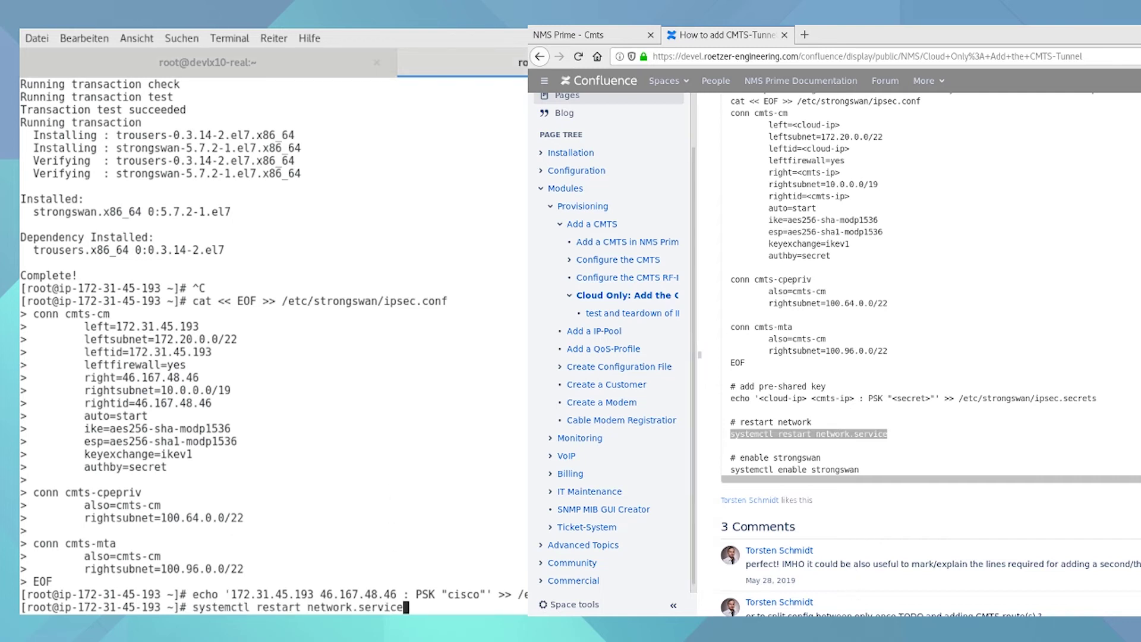
pyautogui.press('Return')
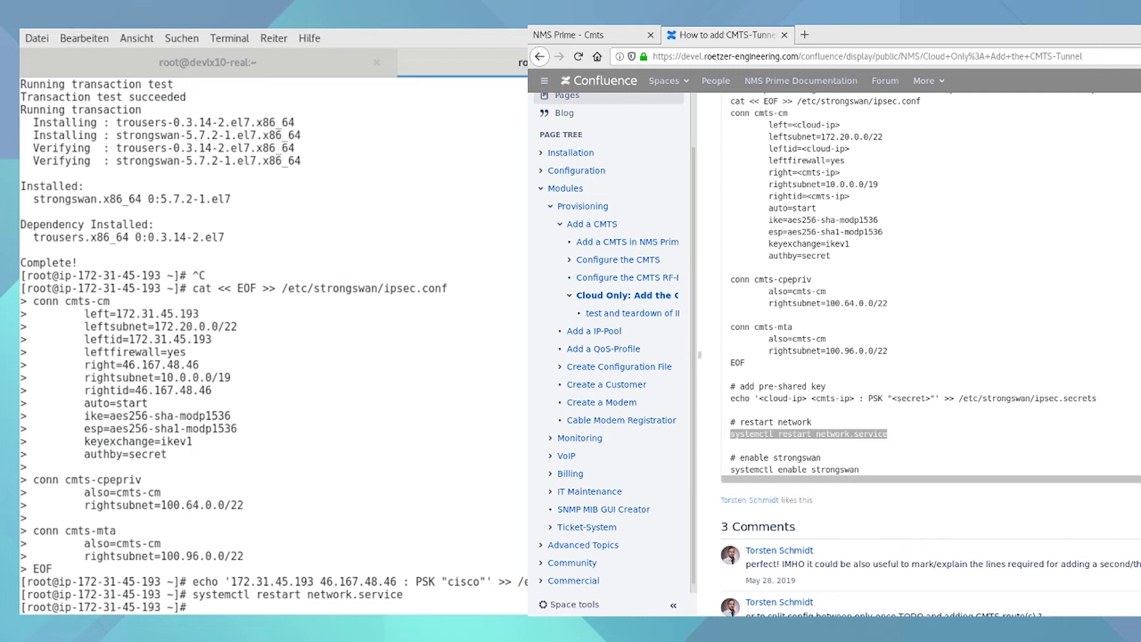
pyautogui.write('systemctl enable st')
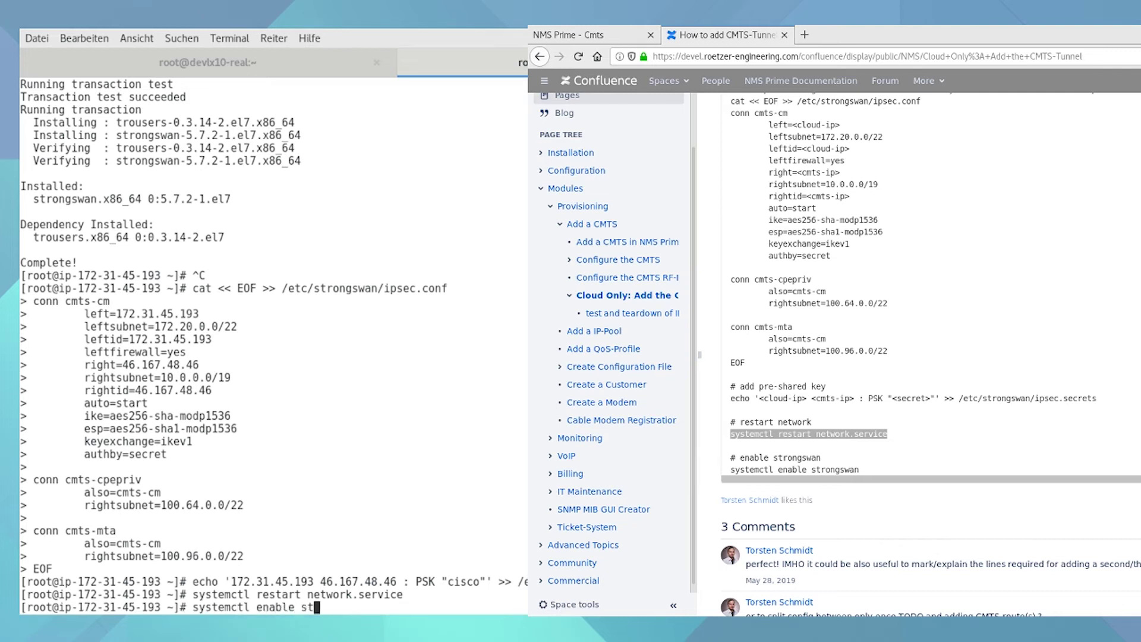
pyautogui.write('rongswan')
pyautogui.press('Return')
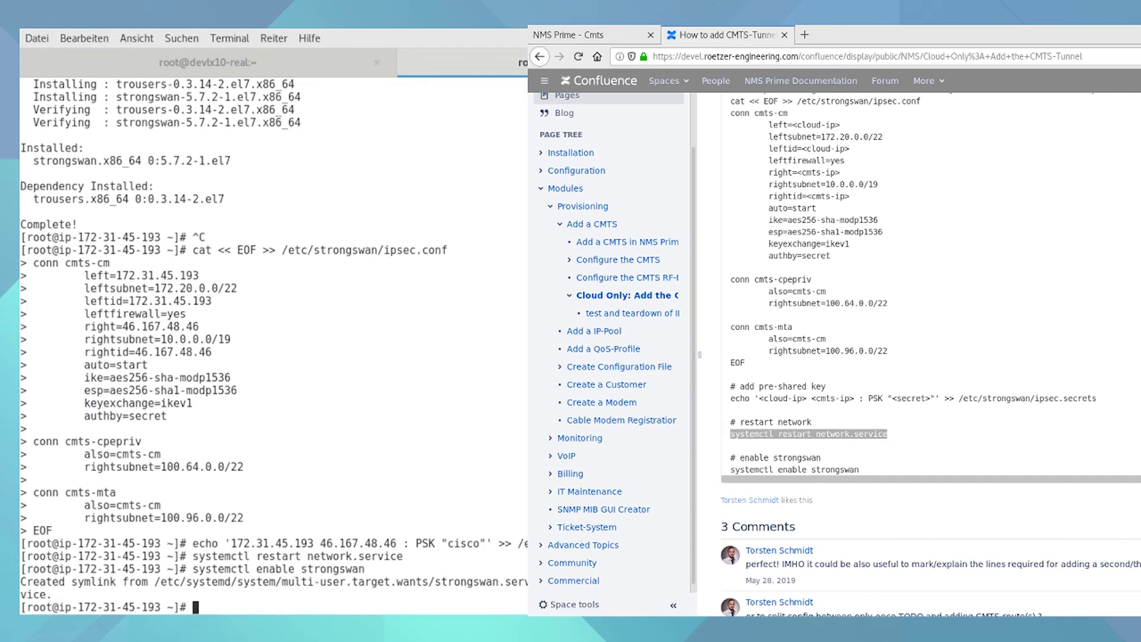
# - Start strongSwan and confirm its systemctl status shows active (running)
pyautogui.write('systemctl status c')
pyautogui.press('BackSpace')
pyautogui.write('strong')
pyautogui.write('n')
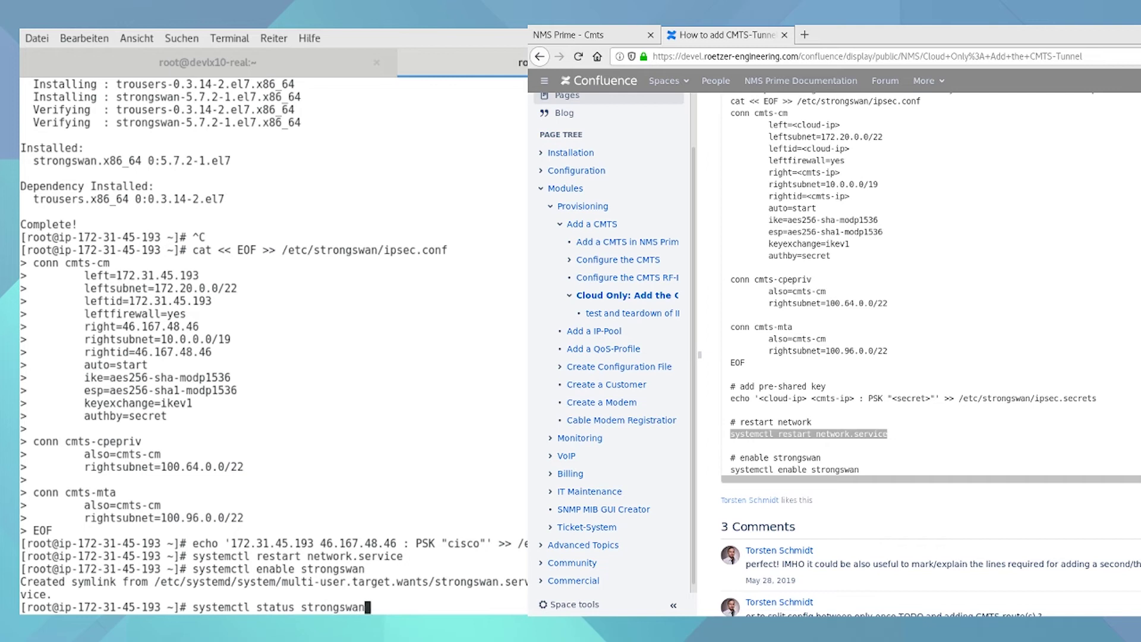
pyautogui.press('Return')
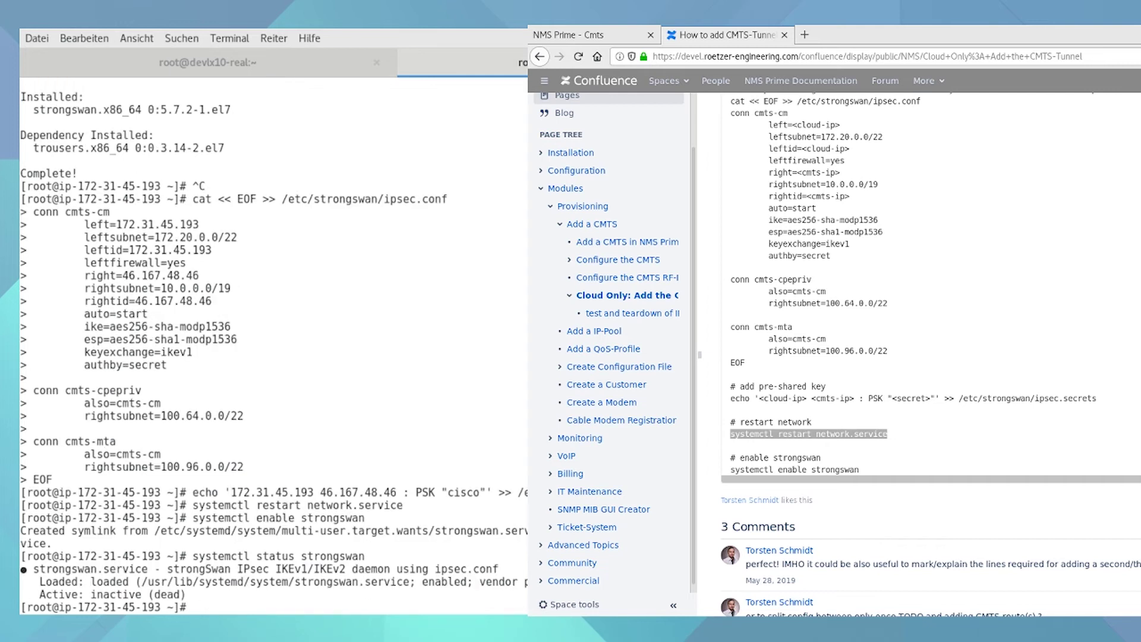
pyautogui.press('Up')
pyautogui.press('Left')
pyautogui.press('Left')
pyautogui.press('Left')
pyautogui.press('Left')
pyautogui.press('Left')
pyautogui.press('Left')
pyautogui.press('Left')
pyautogui.press('Left')
pyautogui.press('Left')
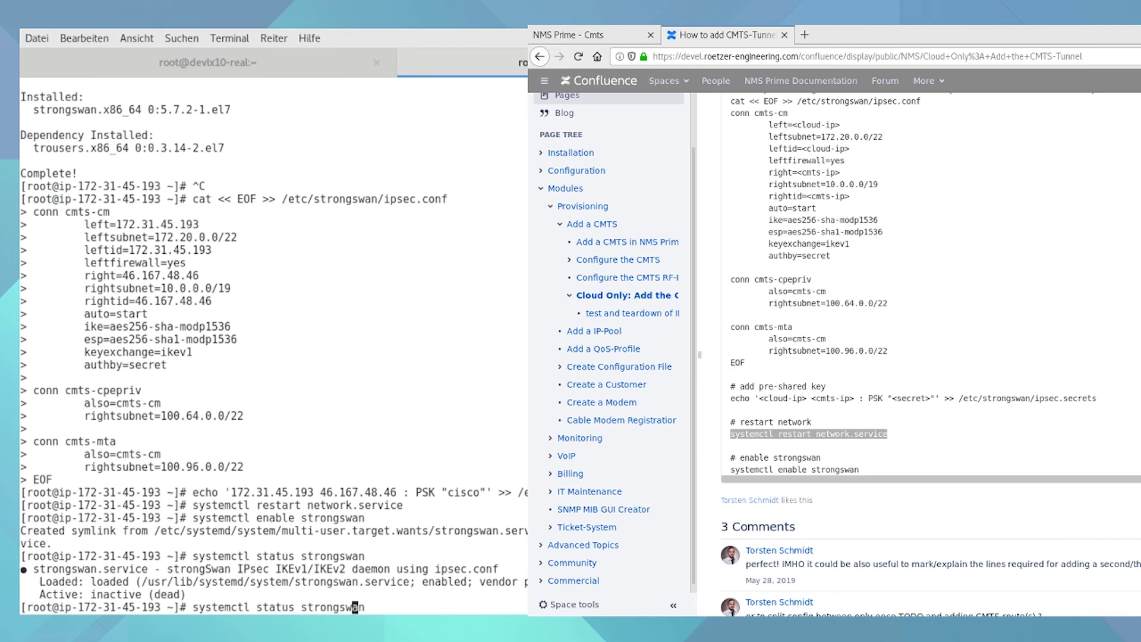
pyautogui.press('Left')
pyautogui.press('Left')
pyautogui.press('BackSpace')
pyautogui.press('BackSpace')
pyautogui.press('BackSpace')
pyautogui.write('rt')
pyautogui.press('Return')
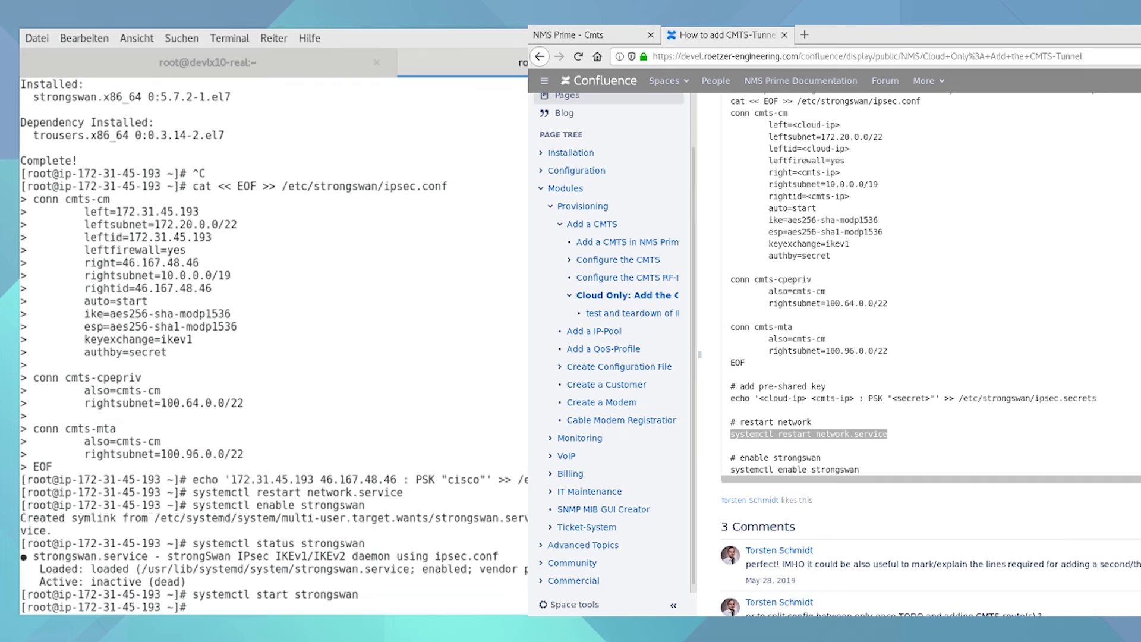
pyautogui.press('Up')
pyautogui.press('Up')
pyautogui.press('Return')
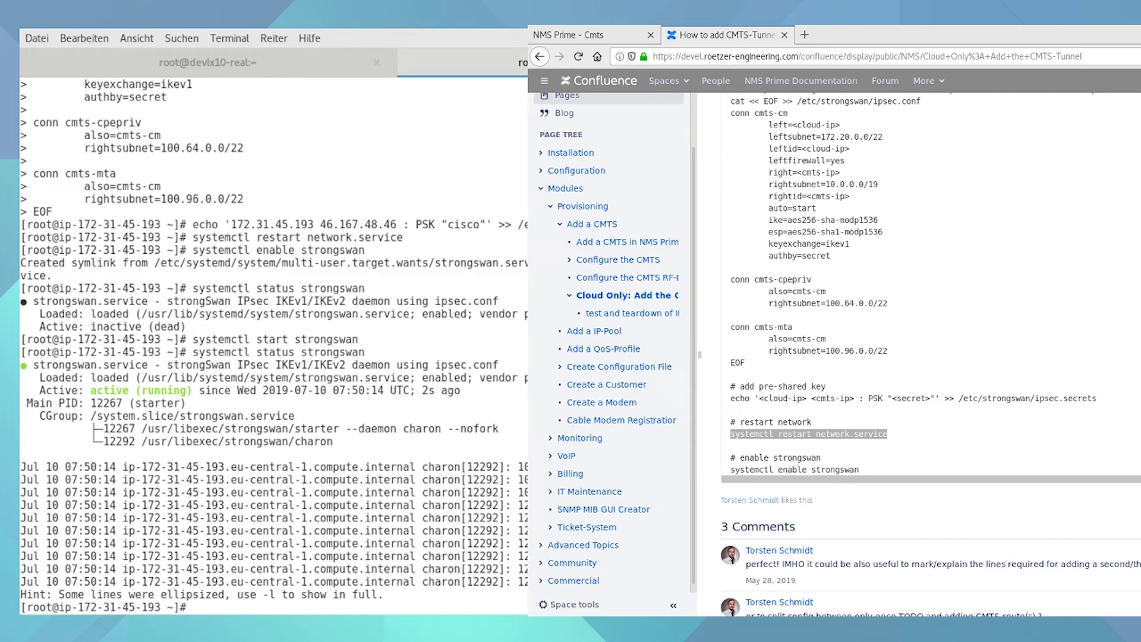
# - List the network interfaces and addresses with ip a
pyautogui.write('ip a')
pyautogui.press('Return')
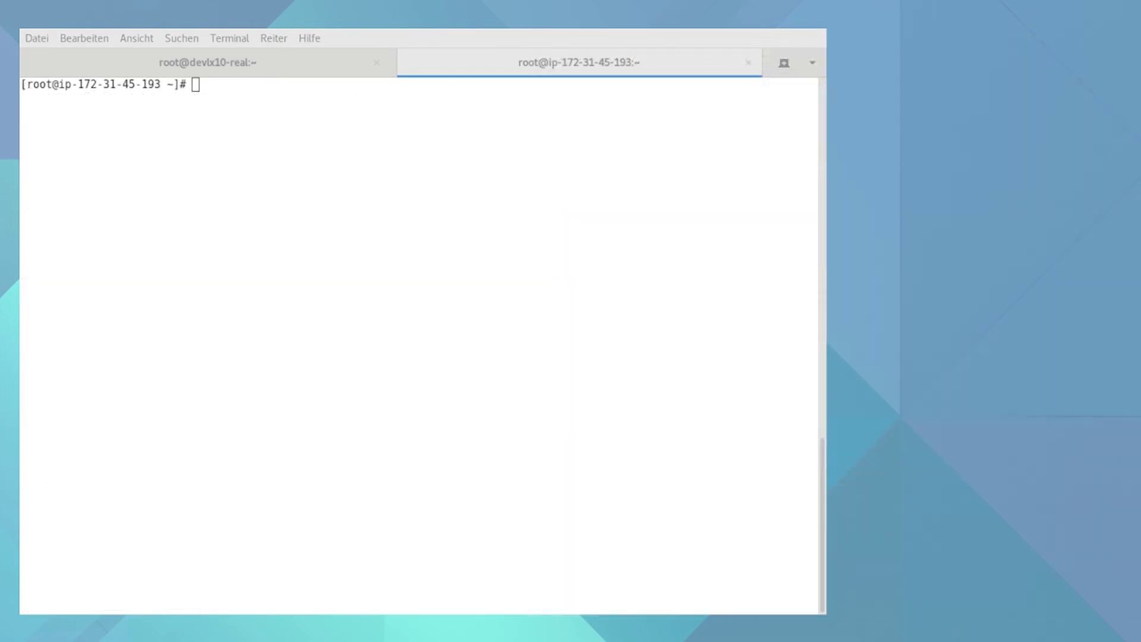
pyautogui.click(328, 321)
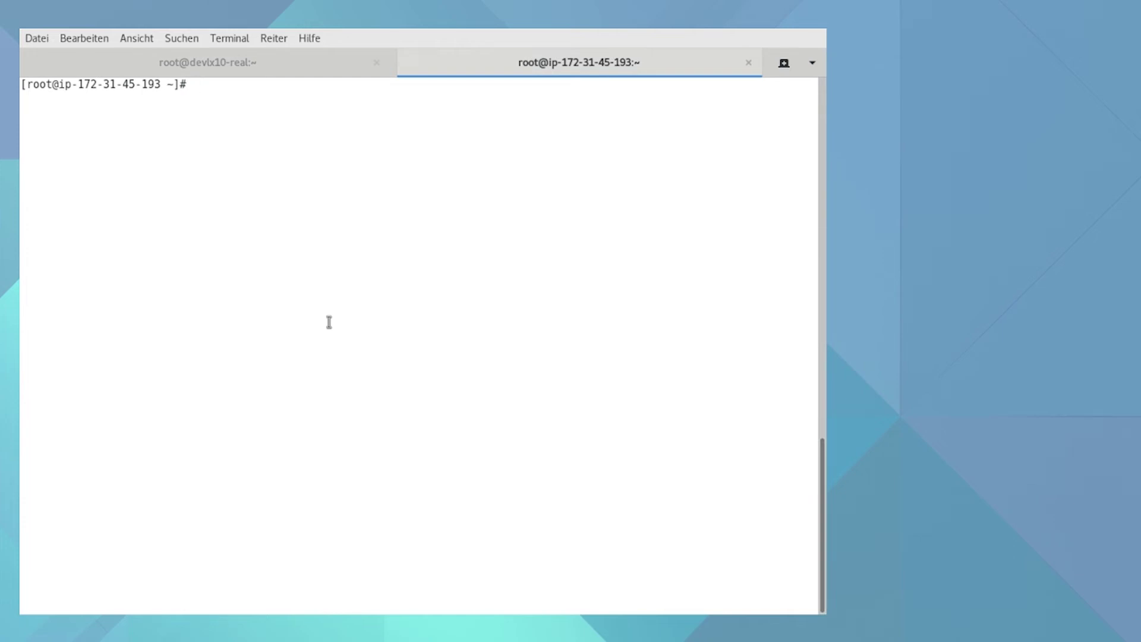
# - Bring up the cmts-cm tunnel with strongswan up cmts-cm and verify it established successfully
pyautogui.write('strongswan up cmts-cm')
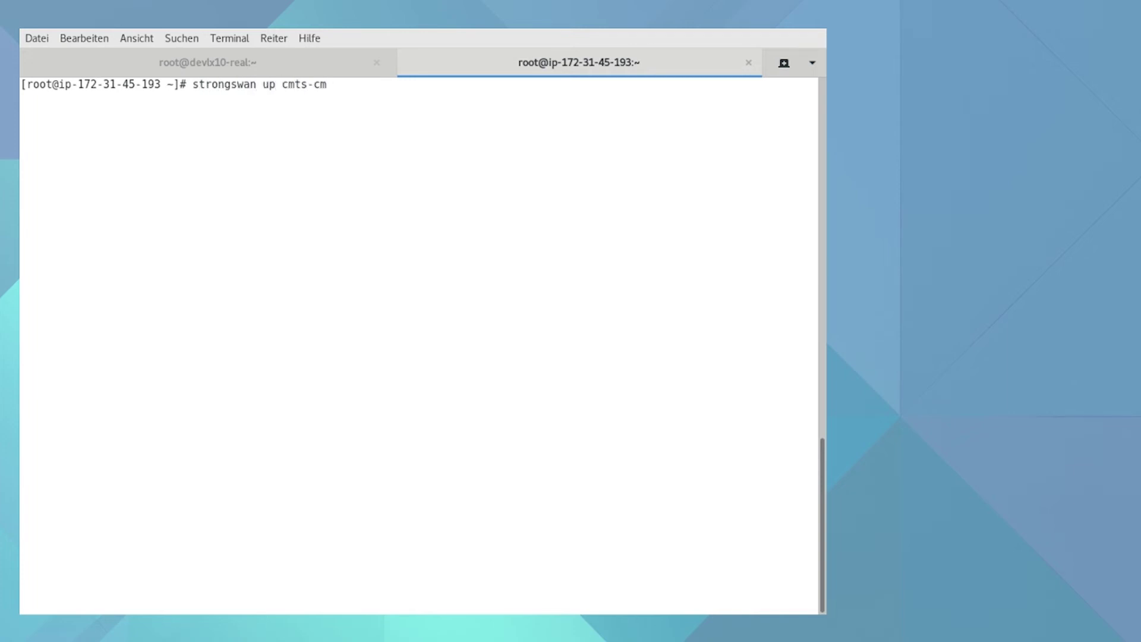
pyautogui.press('Return')
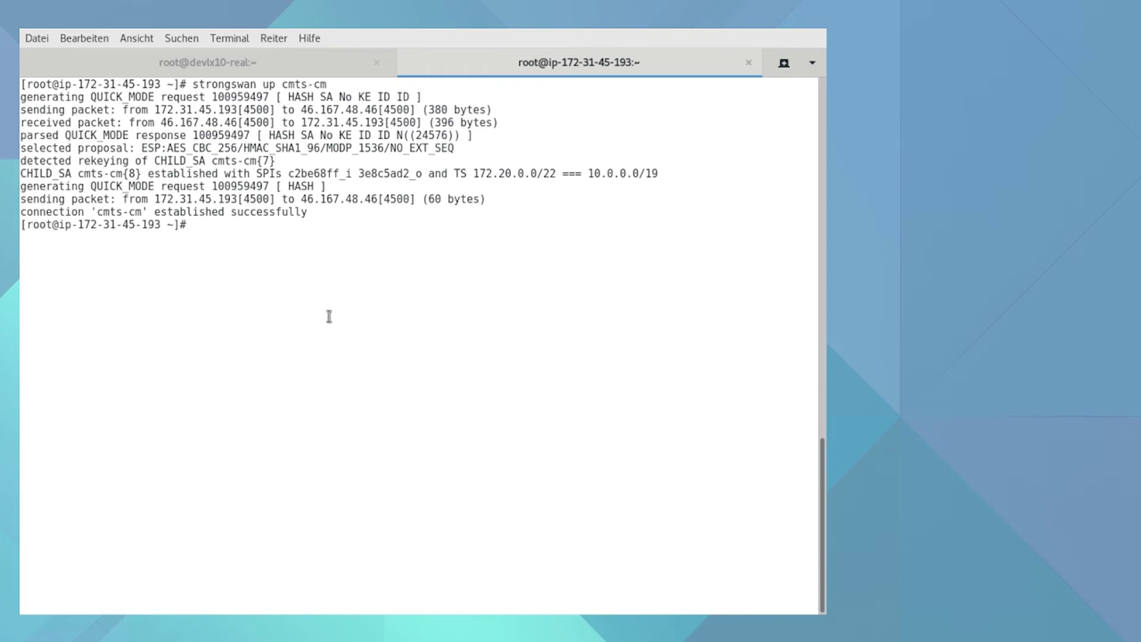
pyautogui.moveTo(313, 209); pyautogui.dragTo(84, 211)
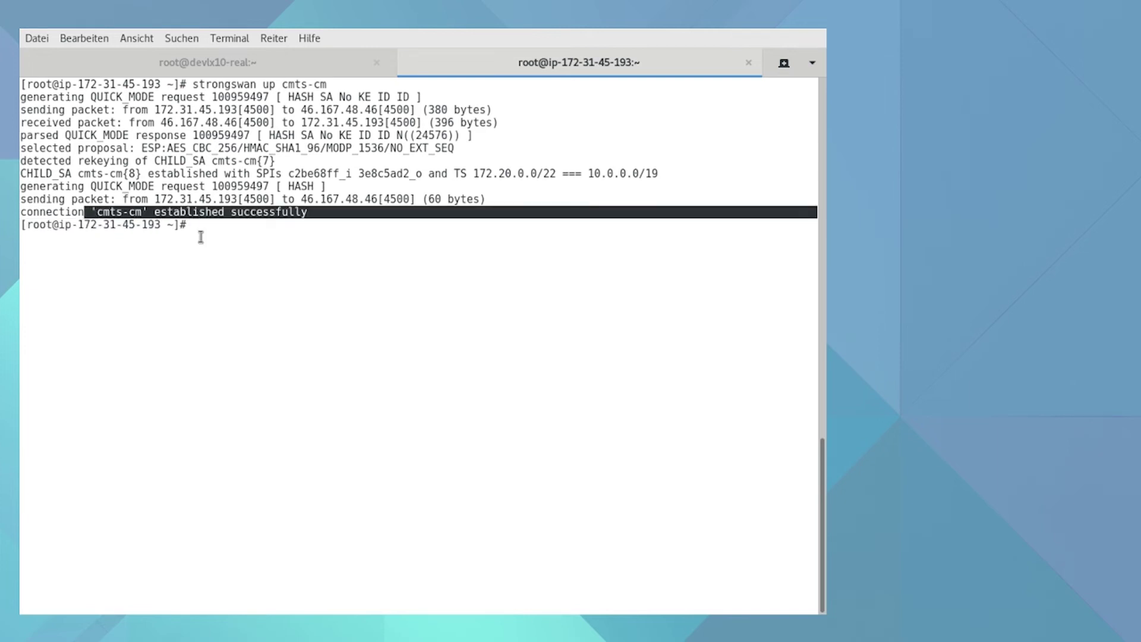
pyautogui.click(270, 287)
# - Ping the CMTS at 10.0.31.254 to confirm replies, then stop the ping
pyautogui.write('ping ')
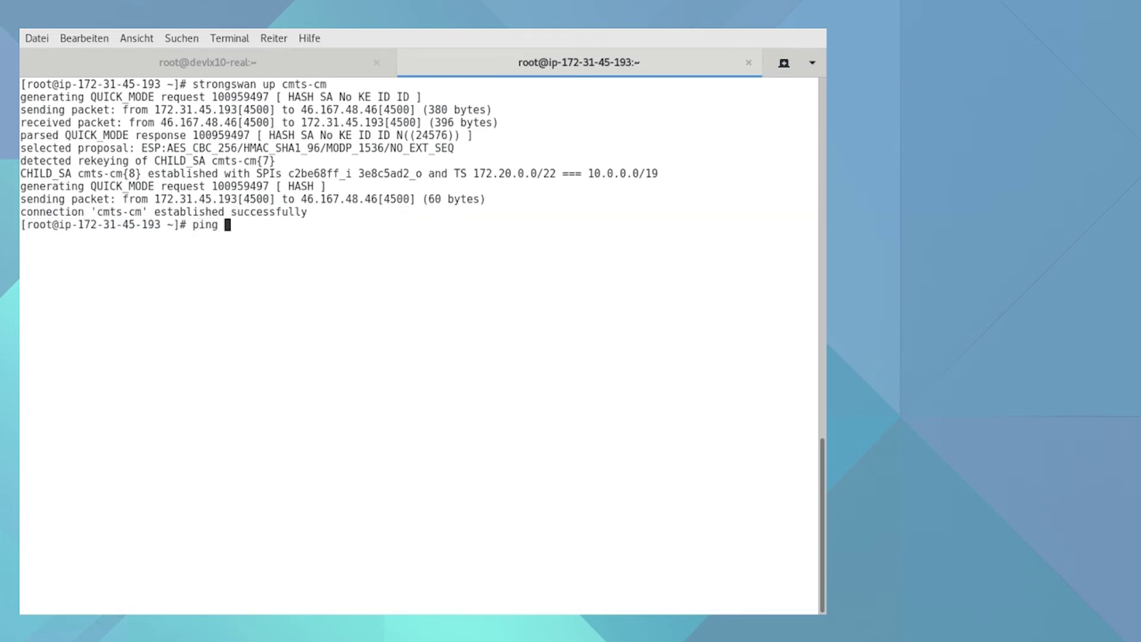
pyautogui.write('10.0.31.254')
pyautogui.press('Return')
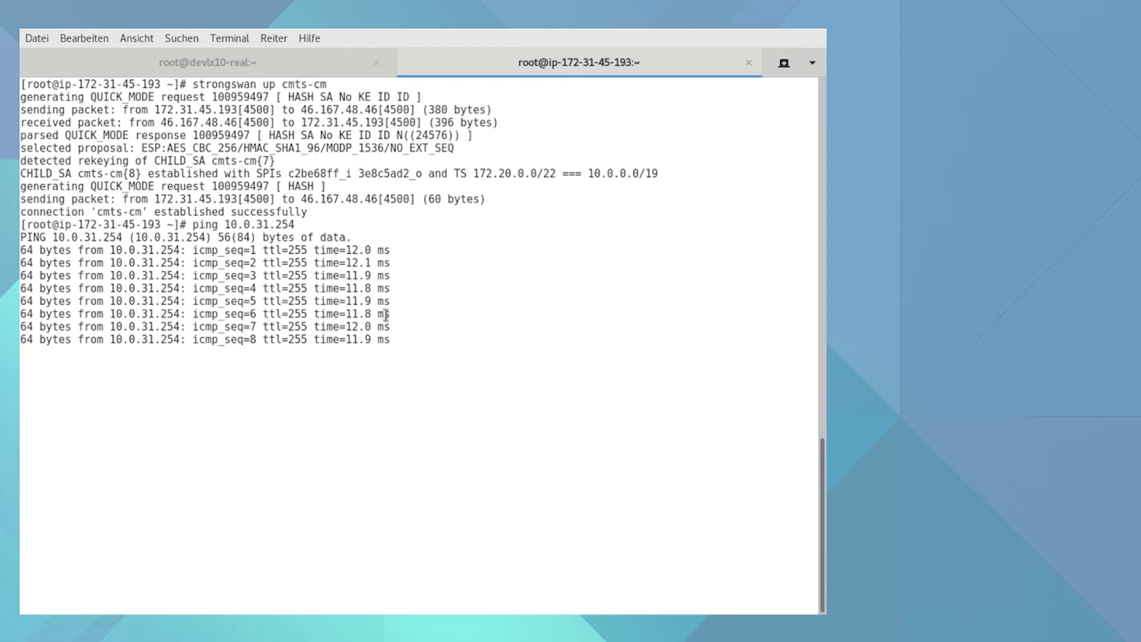
pyautogui.hotkey('ctrl', 'c')
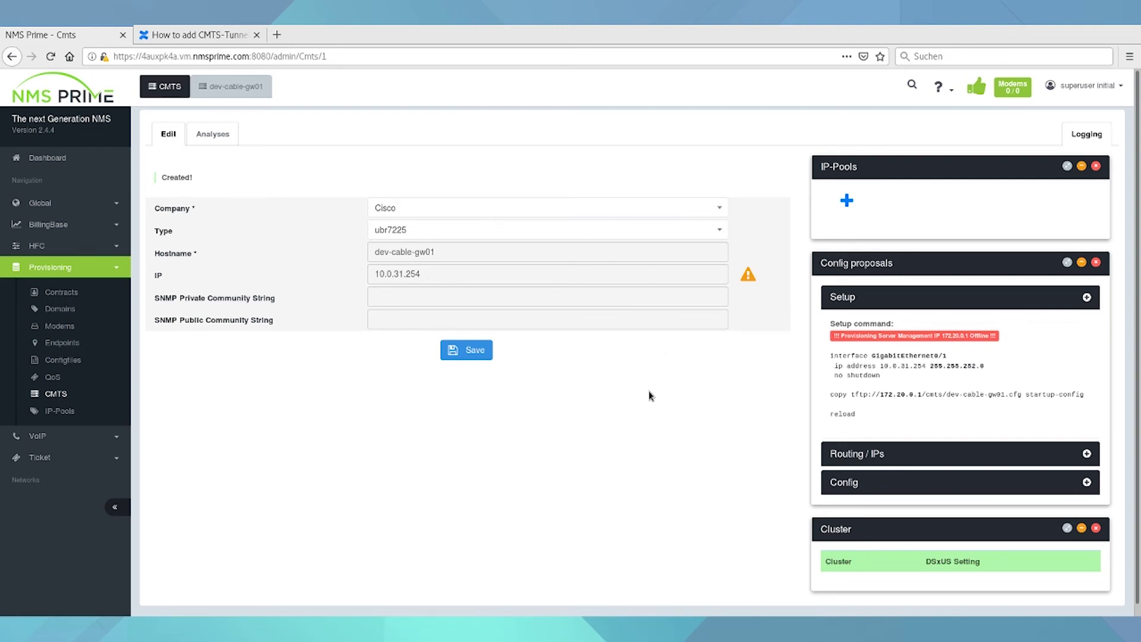
# - Reload the dev-cable-gw01 CMTS page, expand the Setup proposal and add a Cable Modem IP pool
pyautogui.press('F5')
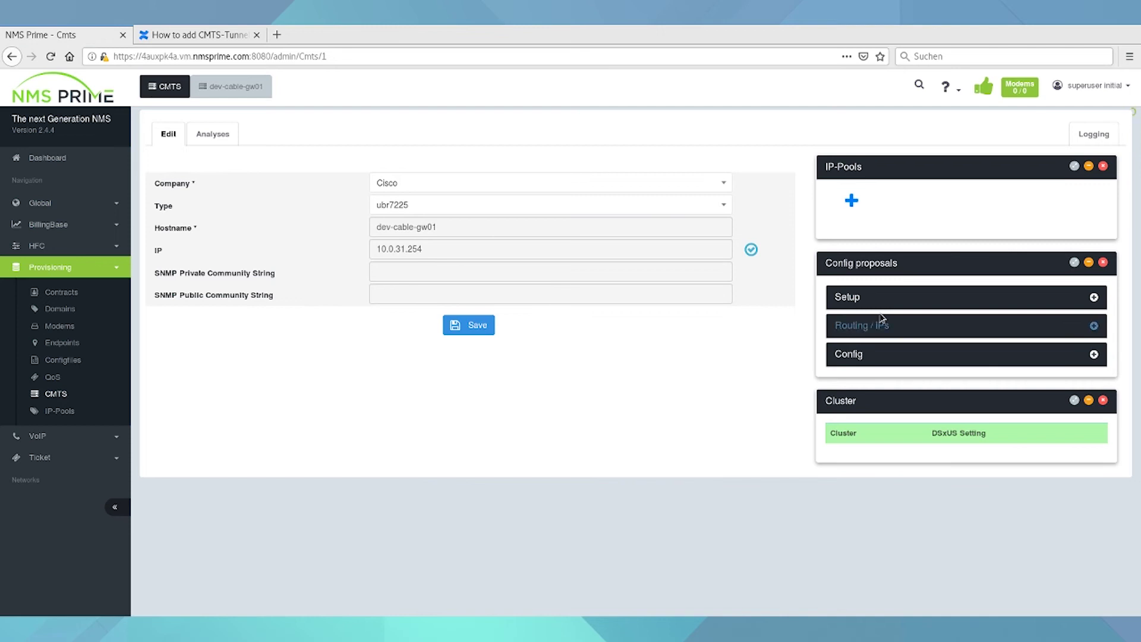
pyautogui.click(886, 297)
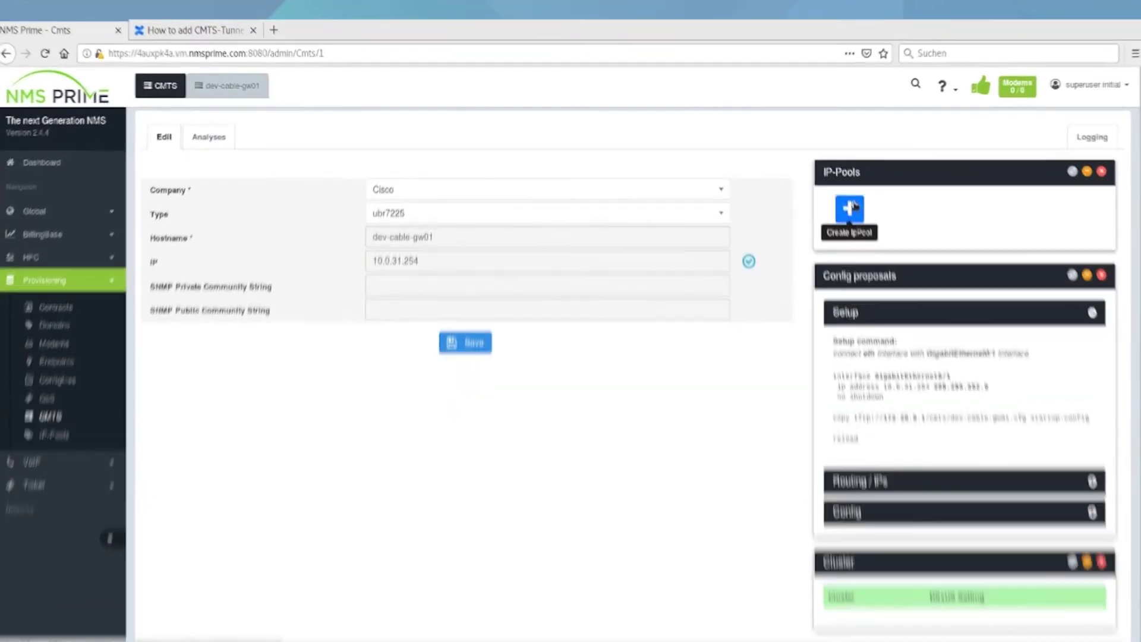
pyautogui.click(850, 208)
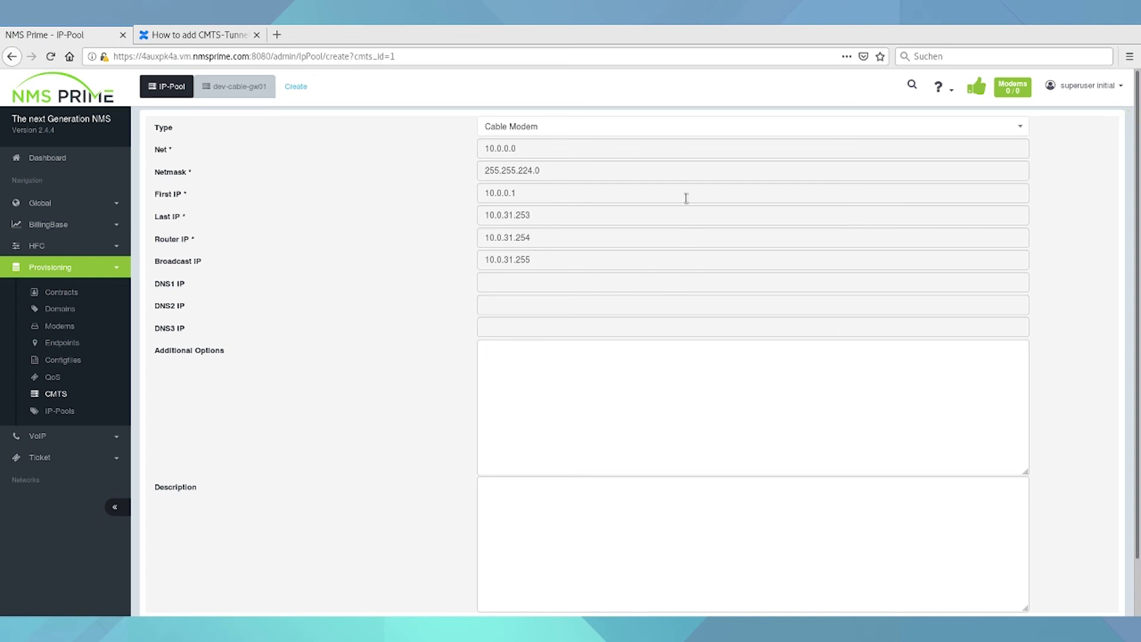
# - Save the Cable Modem IP pool 10.0.0.0 with router 10.0.31.254 and return to CMTS 1
pyautogui.scroll(-2, 601, 329)
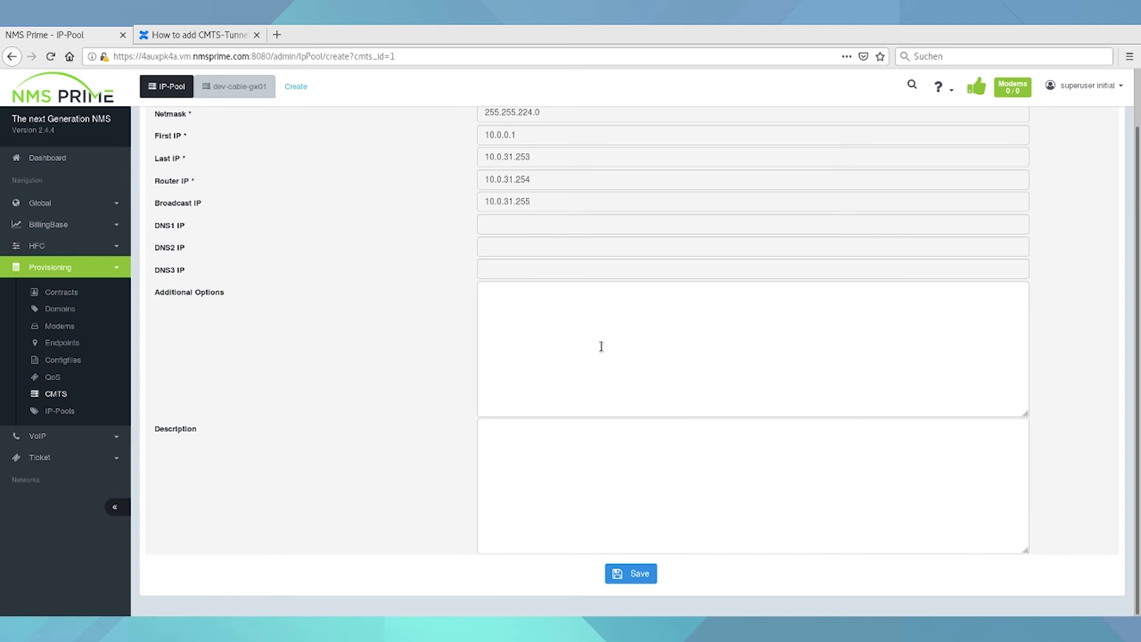
pyautogui.click(618, 575)
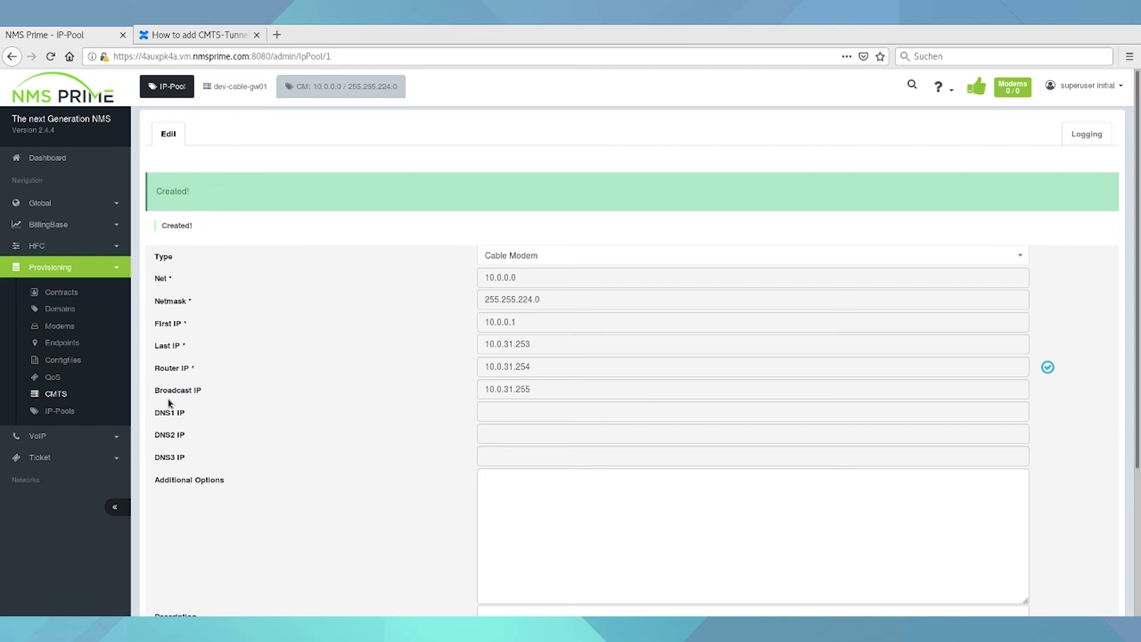
pyautogui.click(57, 394)
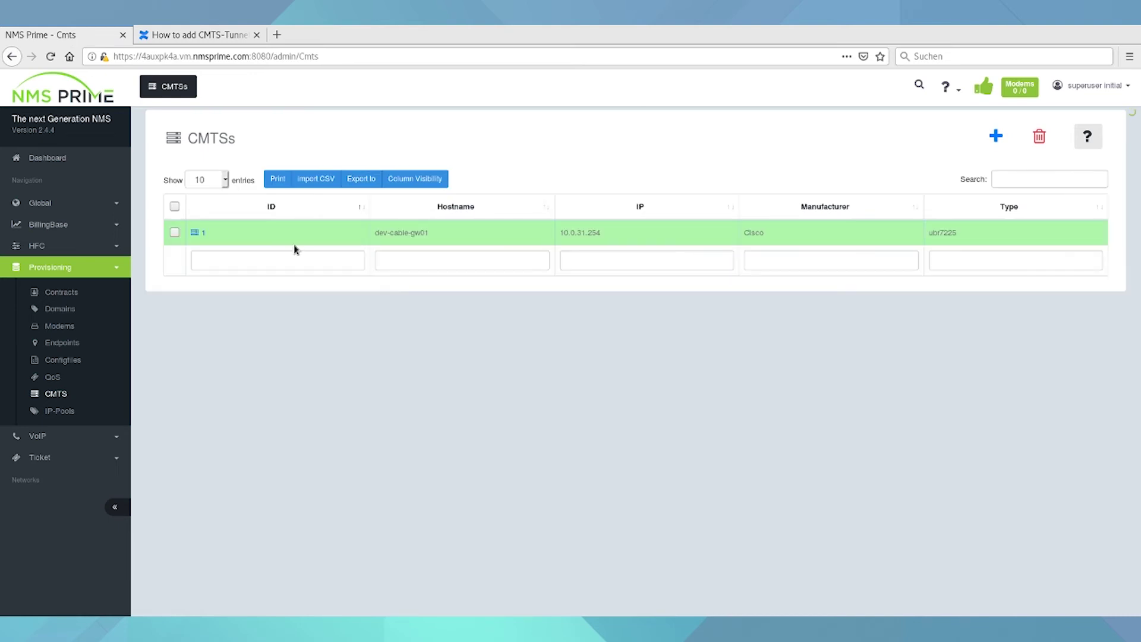
pyautogui.click(209, 234)
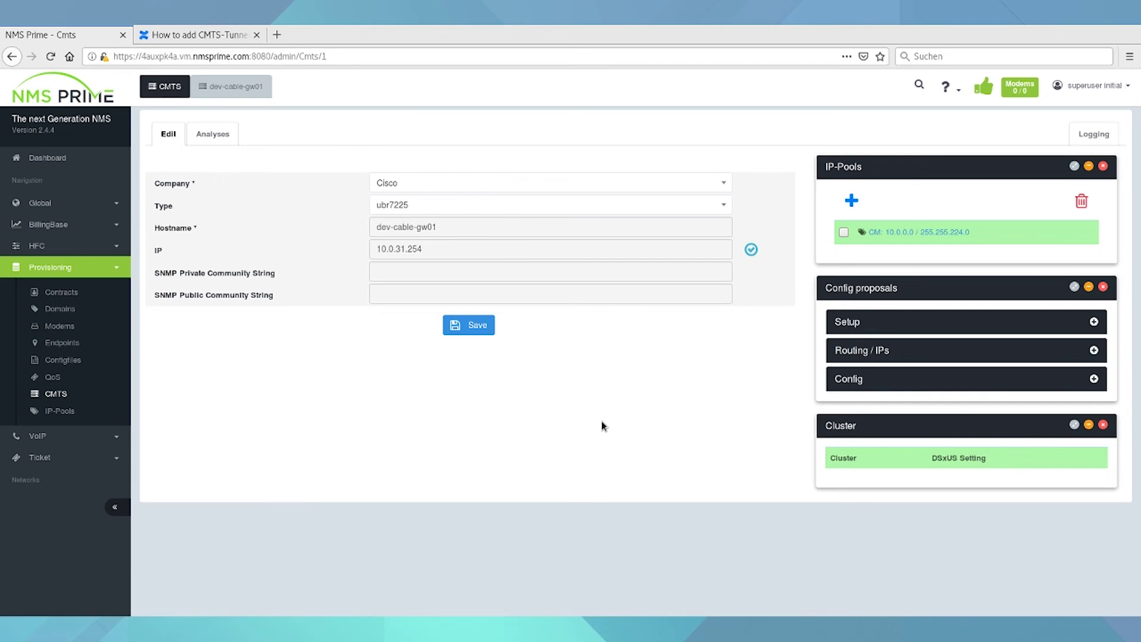
# - Add a CPE Private IP pool 100.64.0.0/255.255.252.0 with DNS 8.8.8.8
pyautogui.click(846, 193)
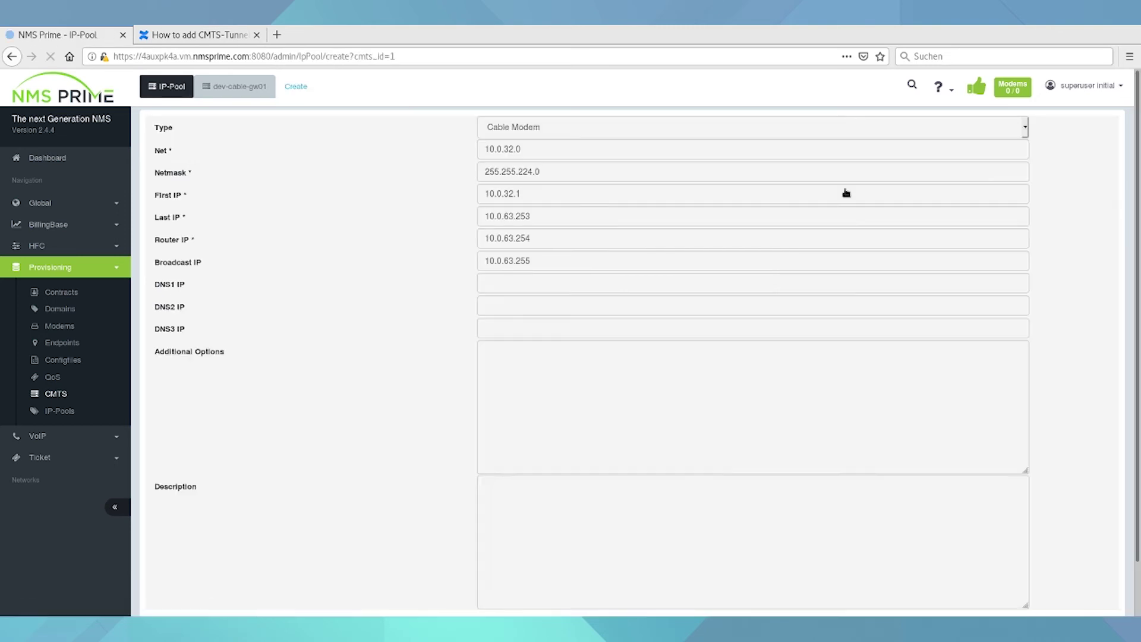
pyautogui.click(597, 135)
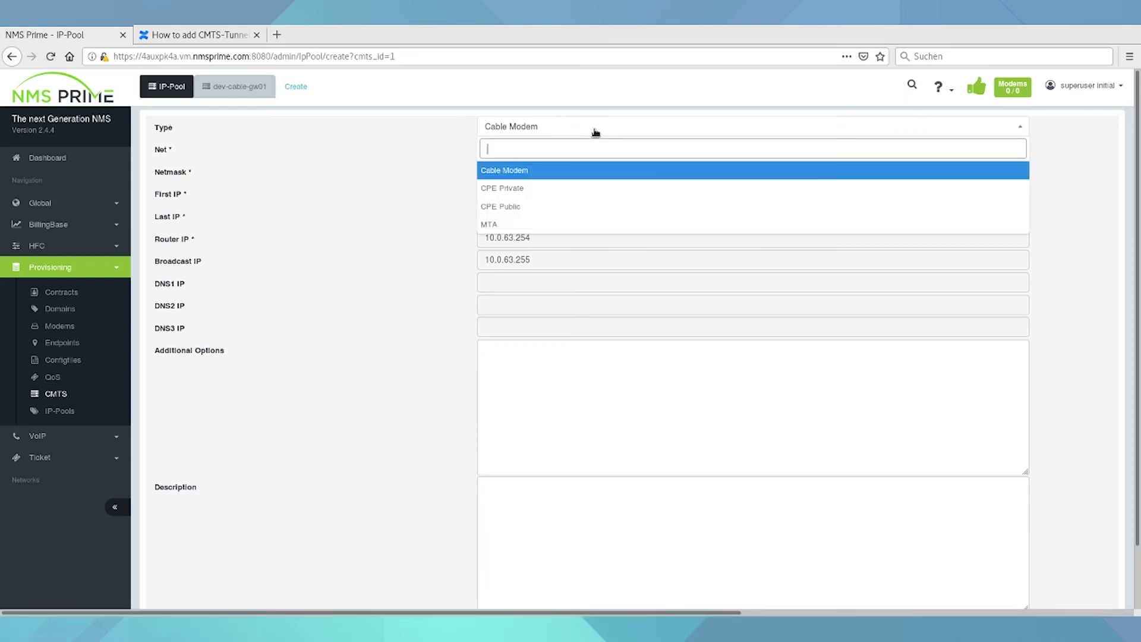
pyautogui.click(547, 186)
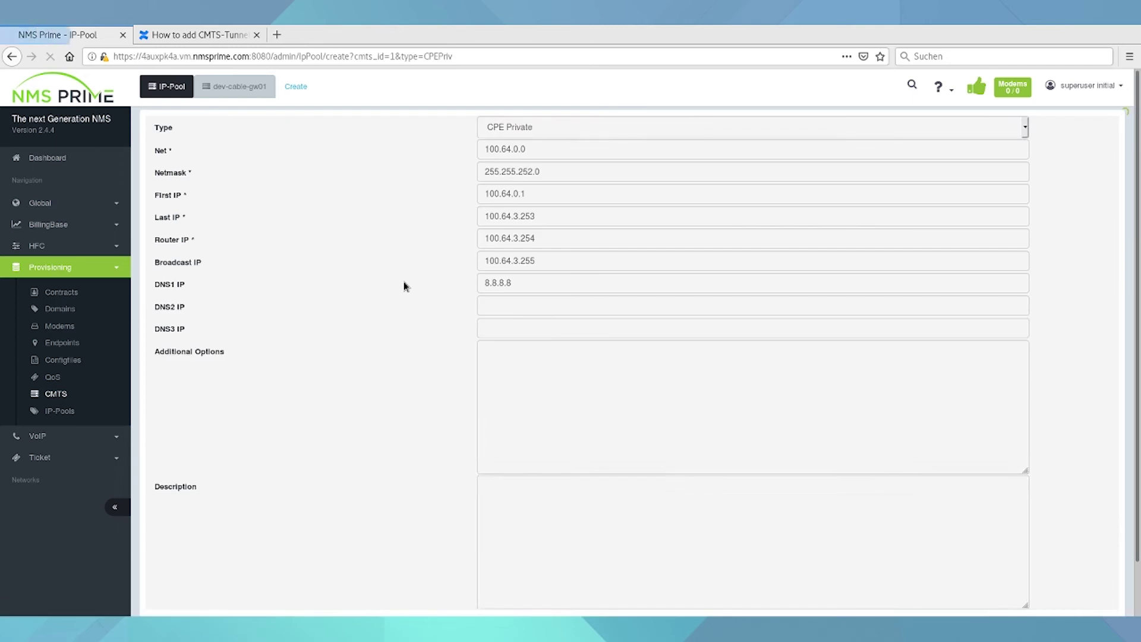
pyautogui.scroll(-2, 404, 286)
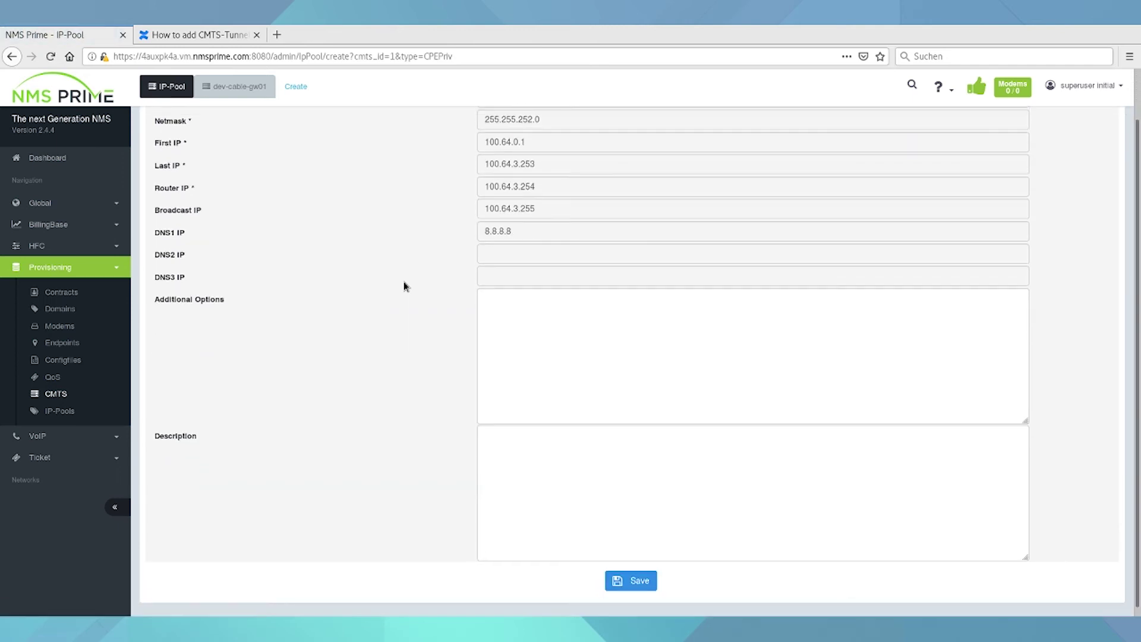
pyautogui.click(615, 582)
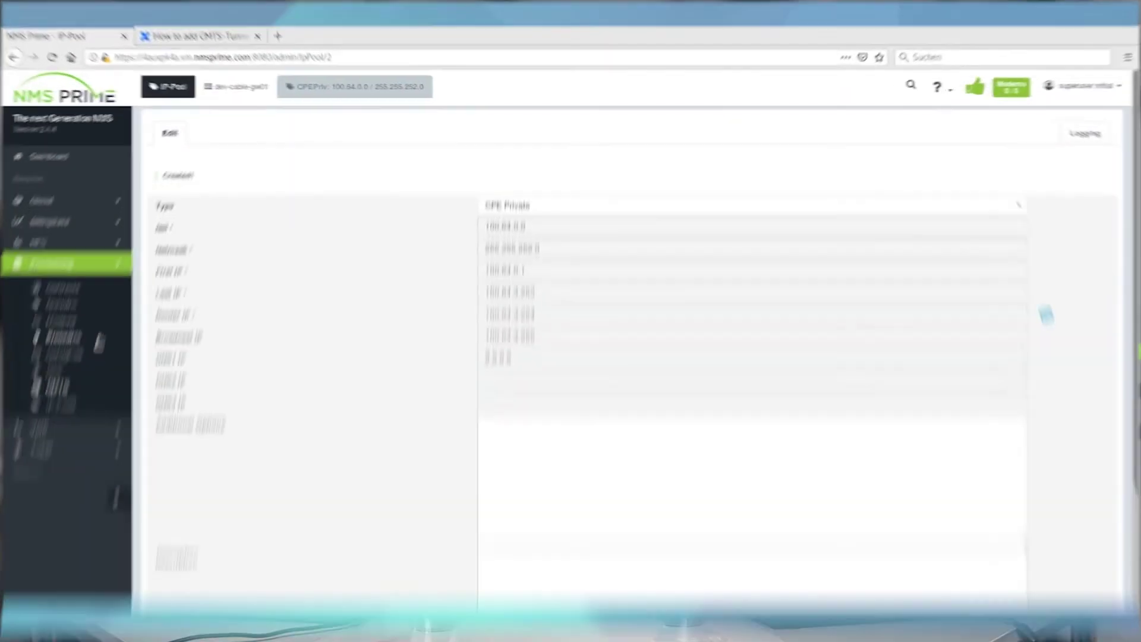
# - Add a QoS rule named 100M with DS rate 100 and US rate 10 MBit/s
pyautogui.click(60, 378)
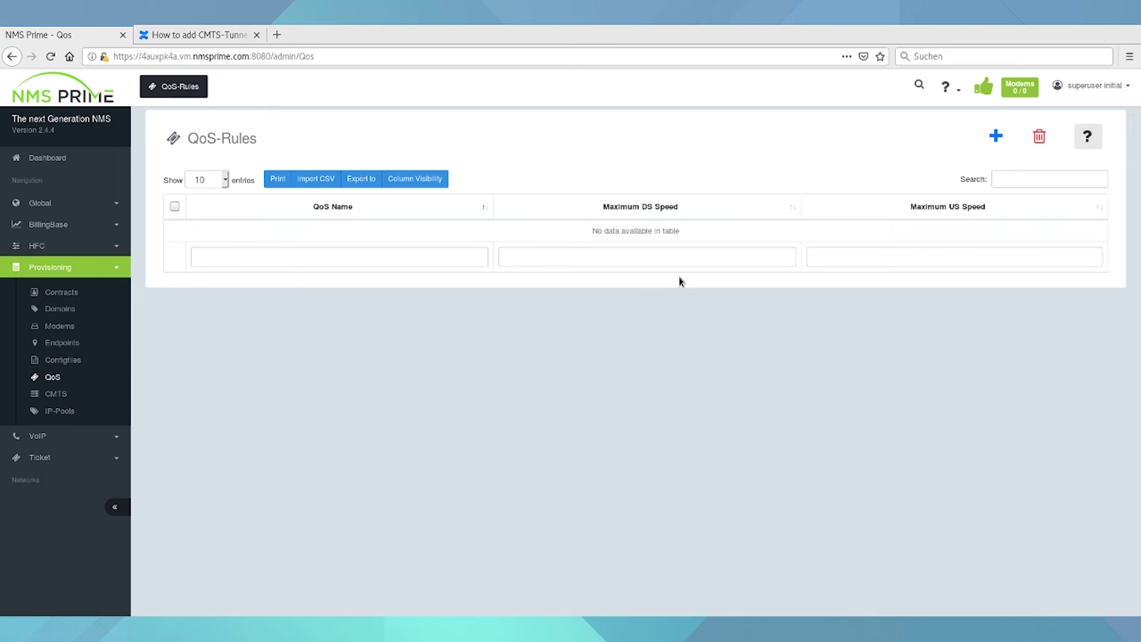
pyautogui.click(996, 135)
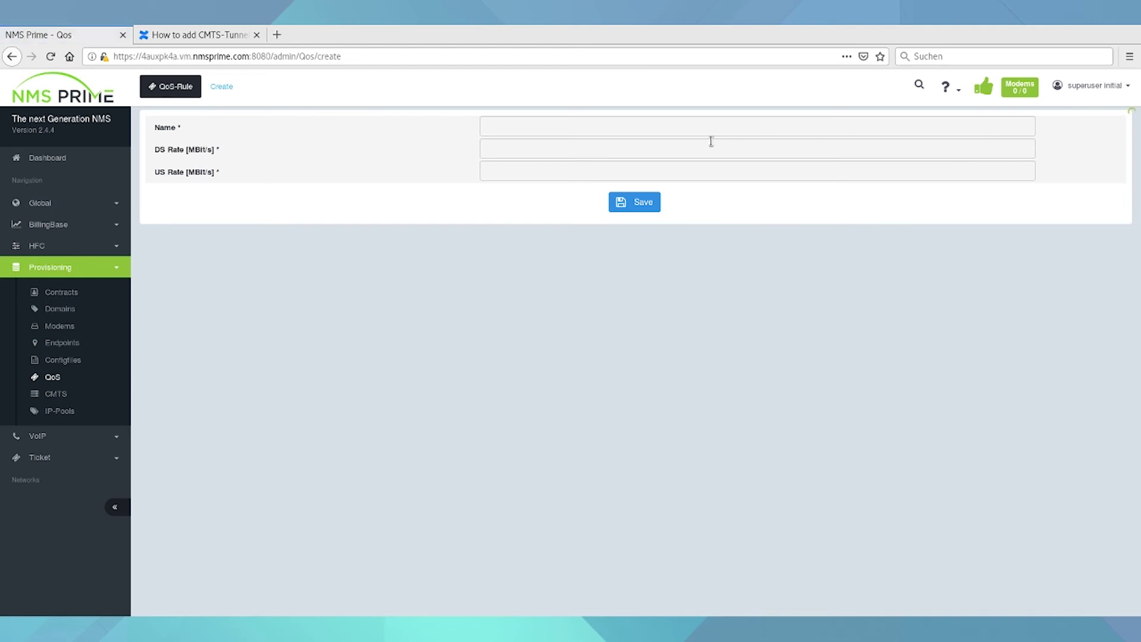
pyautogui.write('100M')
pyautogui.press('Tab')
pyautogui.write('100')
pyautogui.press('Tab')
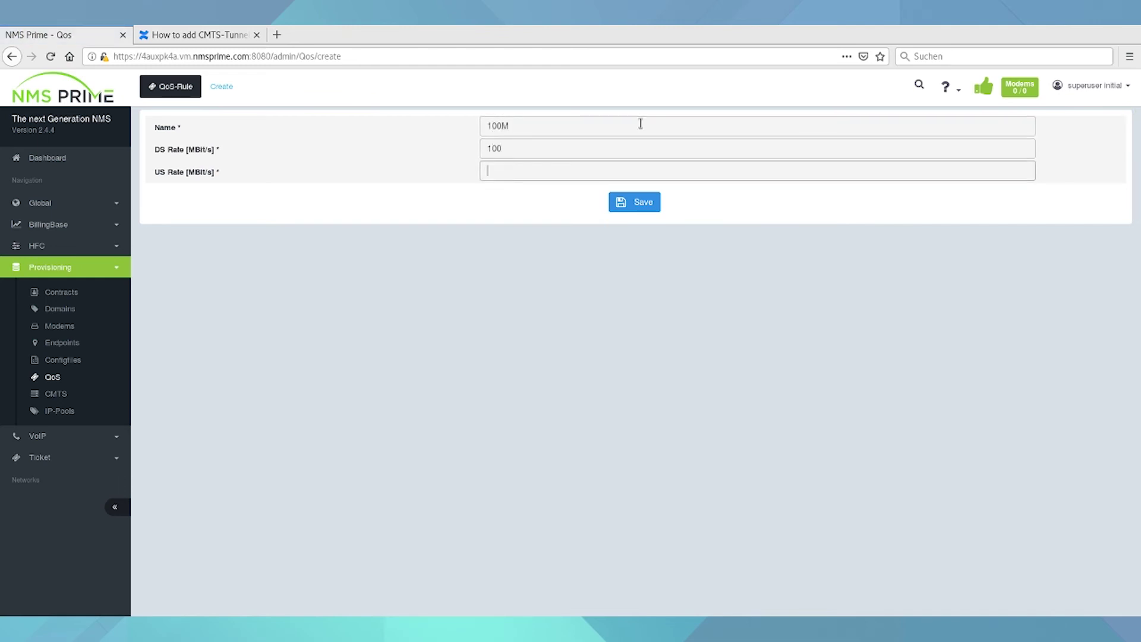
pyautogui.click(620, 204)
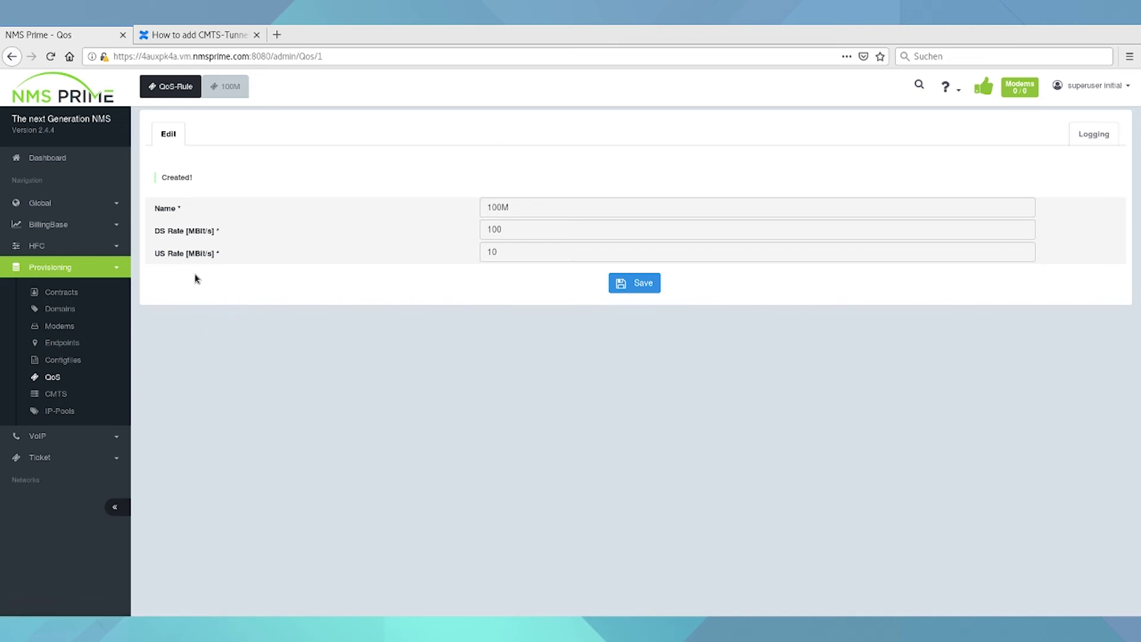
pyautogui.click(48, 224)
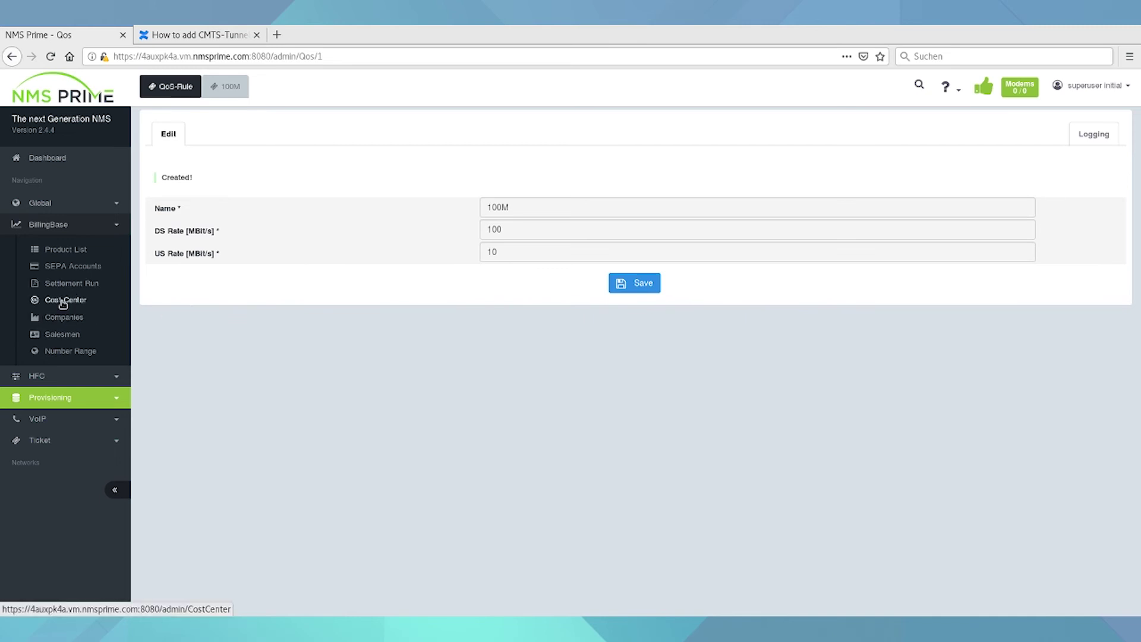
# - Add the MyBilling cost center, then show the still-empty Product Entries list
pyautogui.click(63, 301)
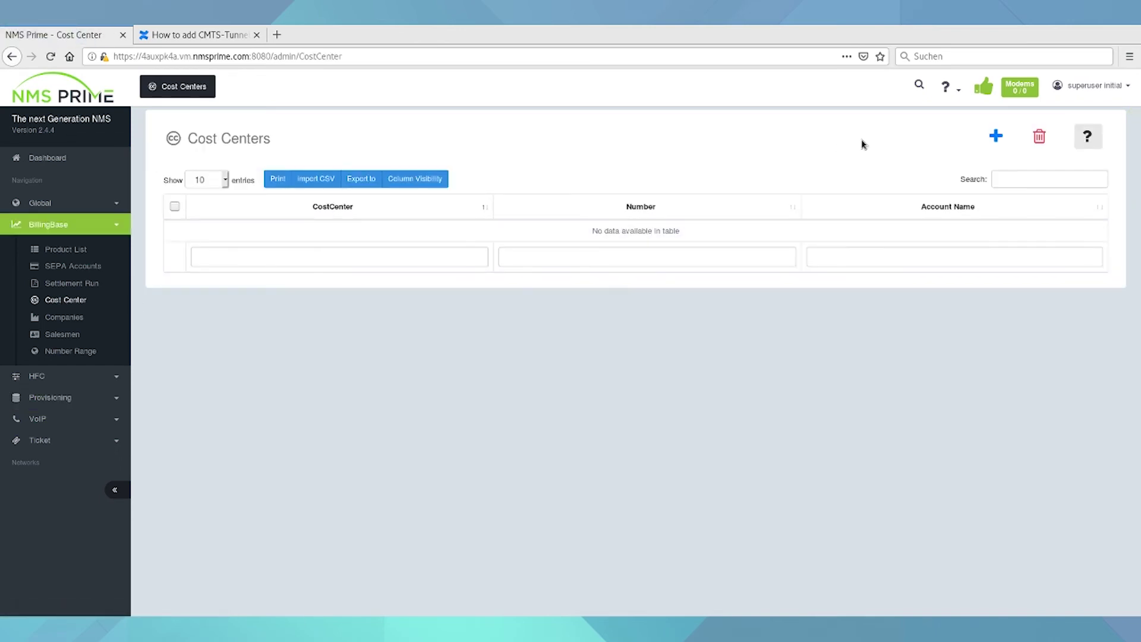
pyautogui.click(997, 136)
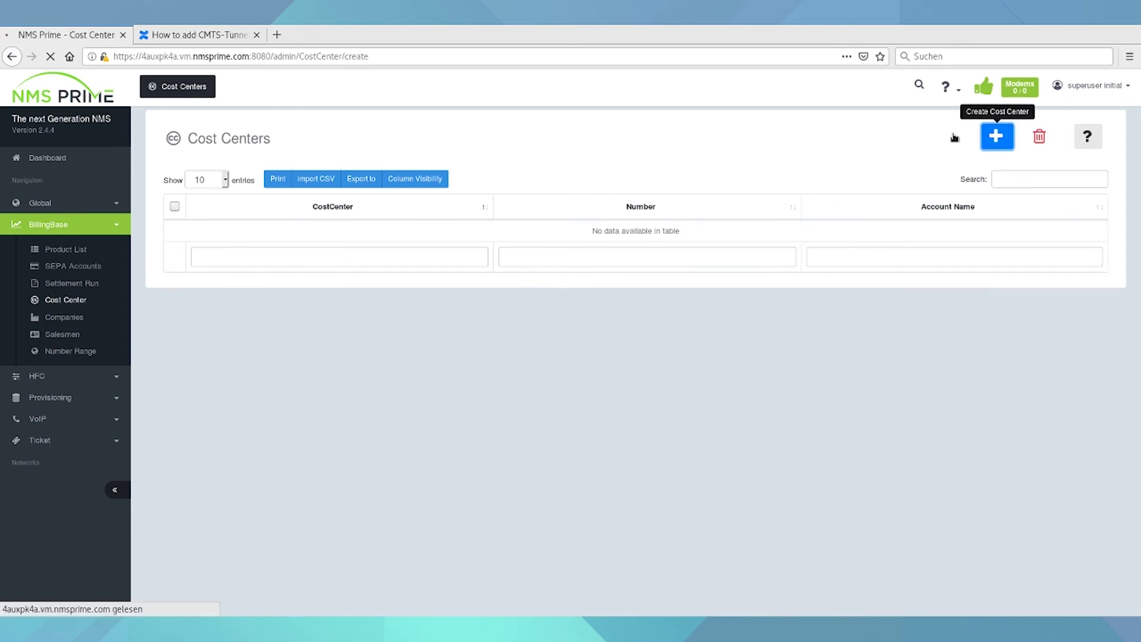
pyautogui.click(579, 123)
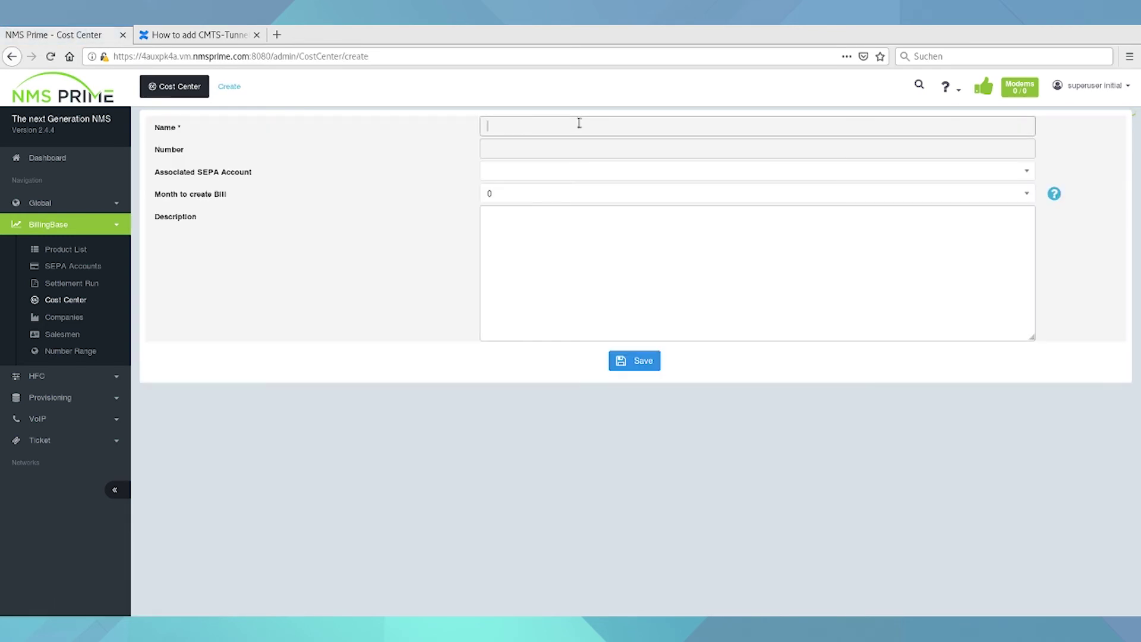
pyautogui.write('MyBilling')
pyautogui.press('Tab')
pyautogui.press('Tab')
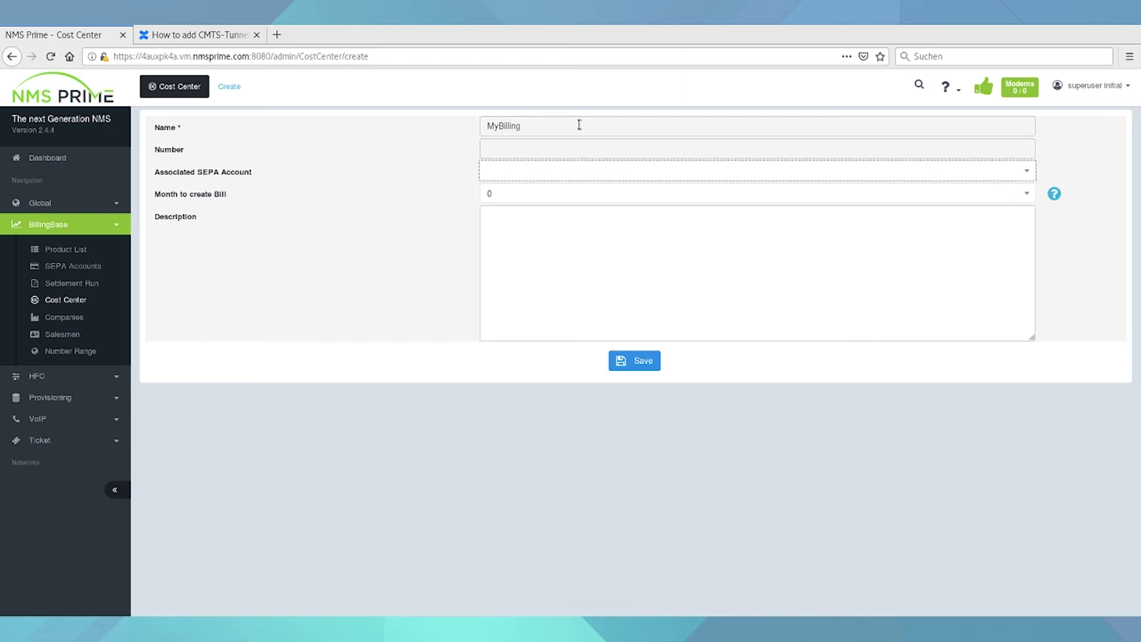
pyautogui.click(638, 363)
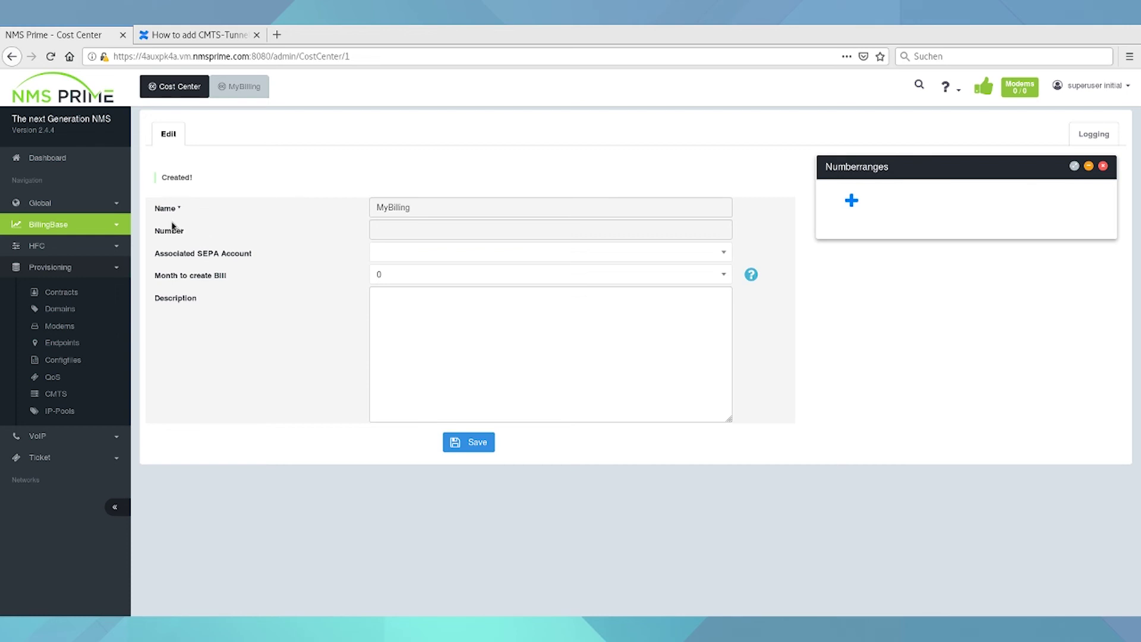
pyautogui.click(110, 231)
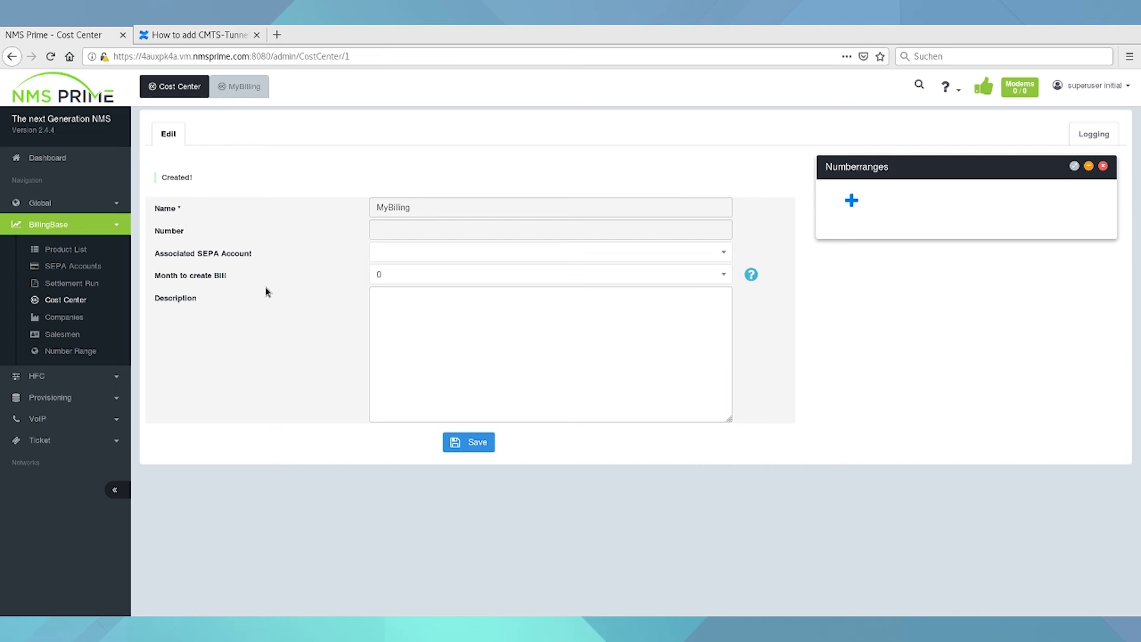
pyautogui.click(64, 250)
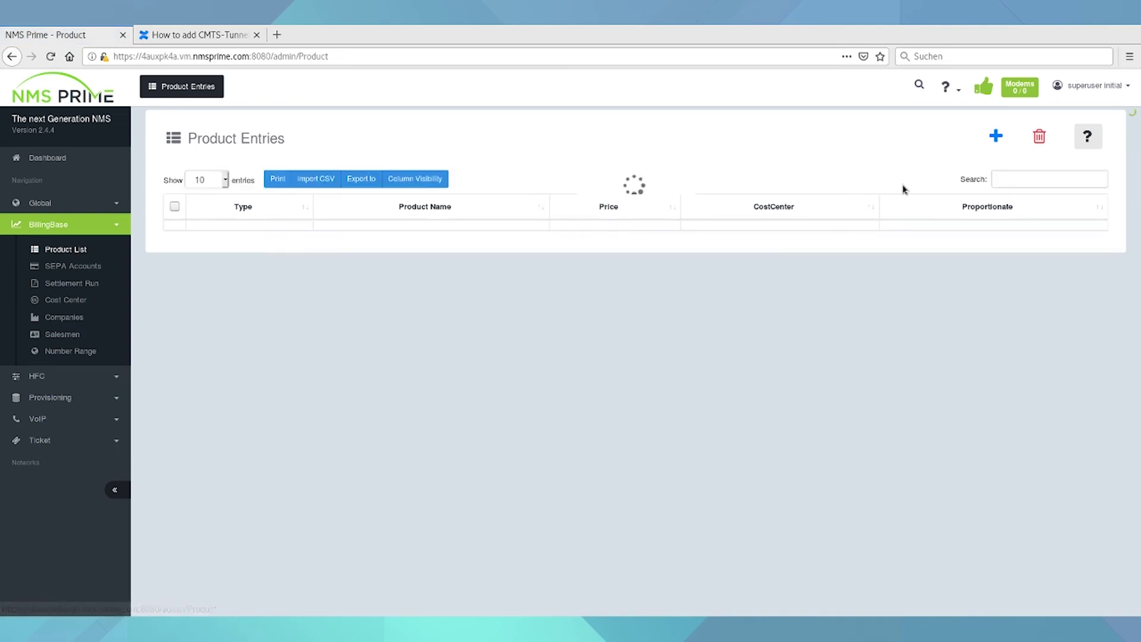
# - Create the Internet product InternetFlat100 with 100M QoS, billed monthly at 25 €
pyautogui.click(995, 137)
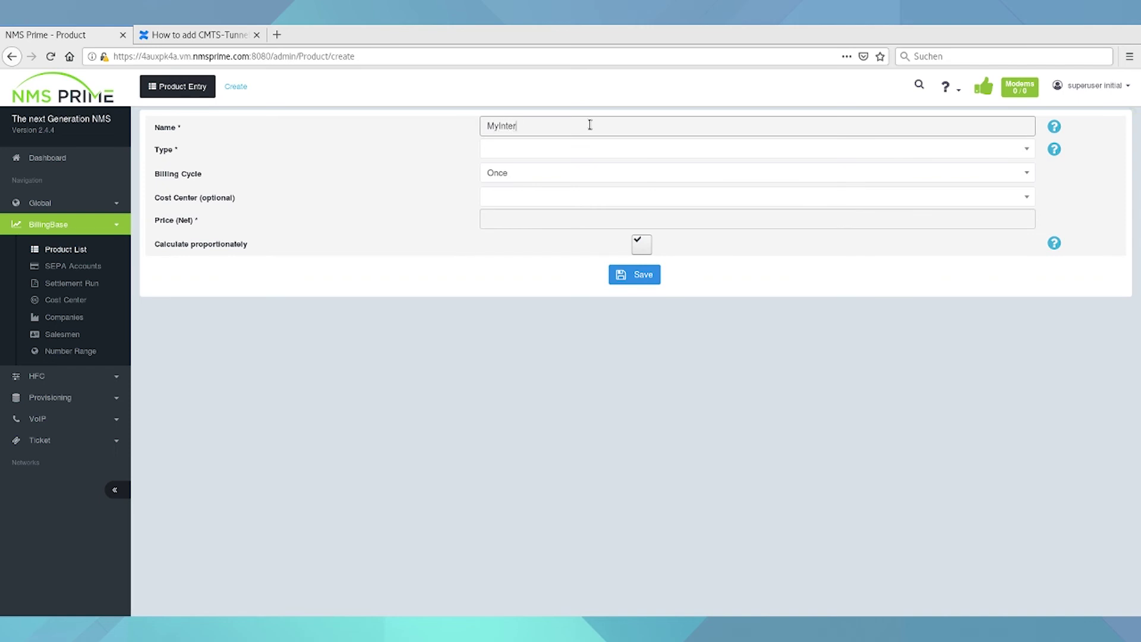
pyautogui.click(555, 155)
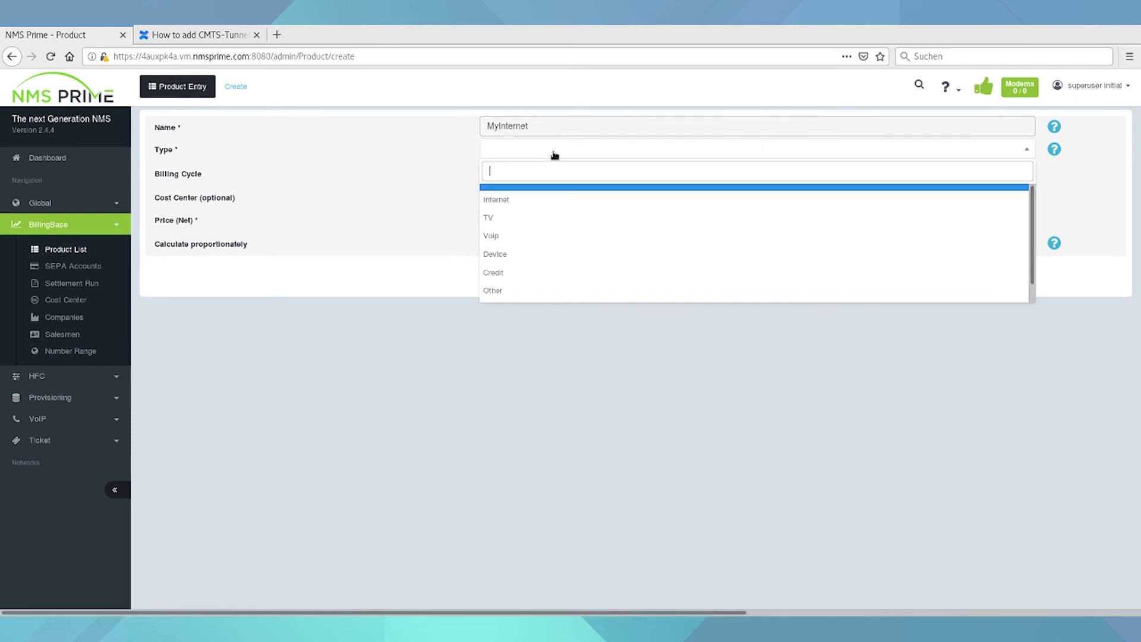
pyautogui.click(520, 201)
pyautogui.doubleClick(544, 123)
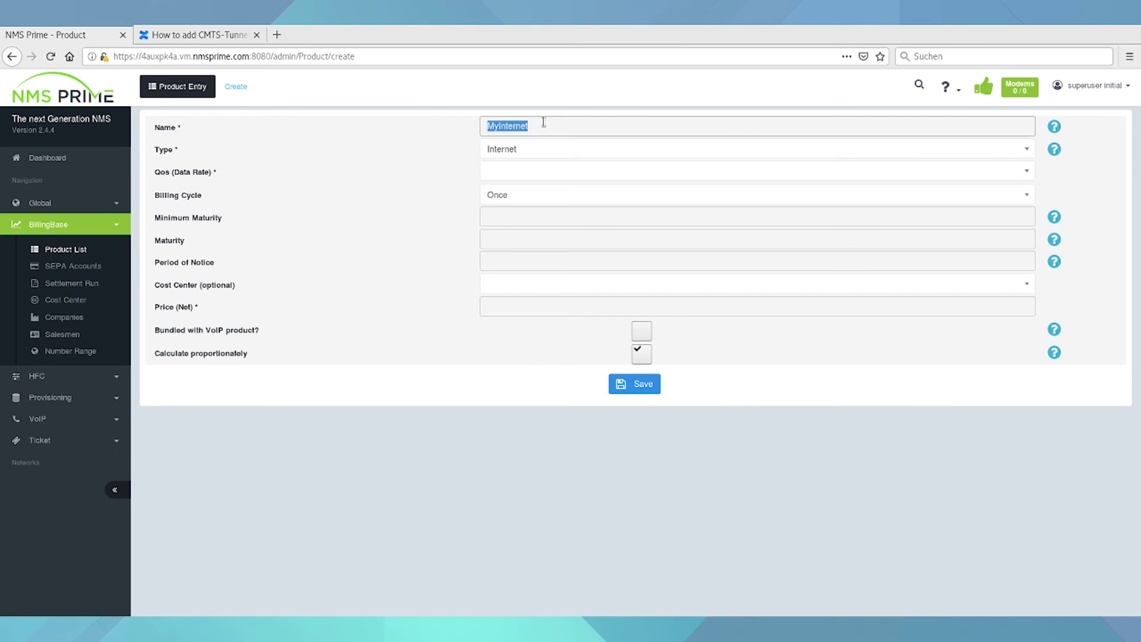
pyautogui.write('Int')
pyautogui.click(505, 176)
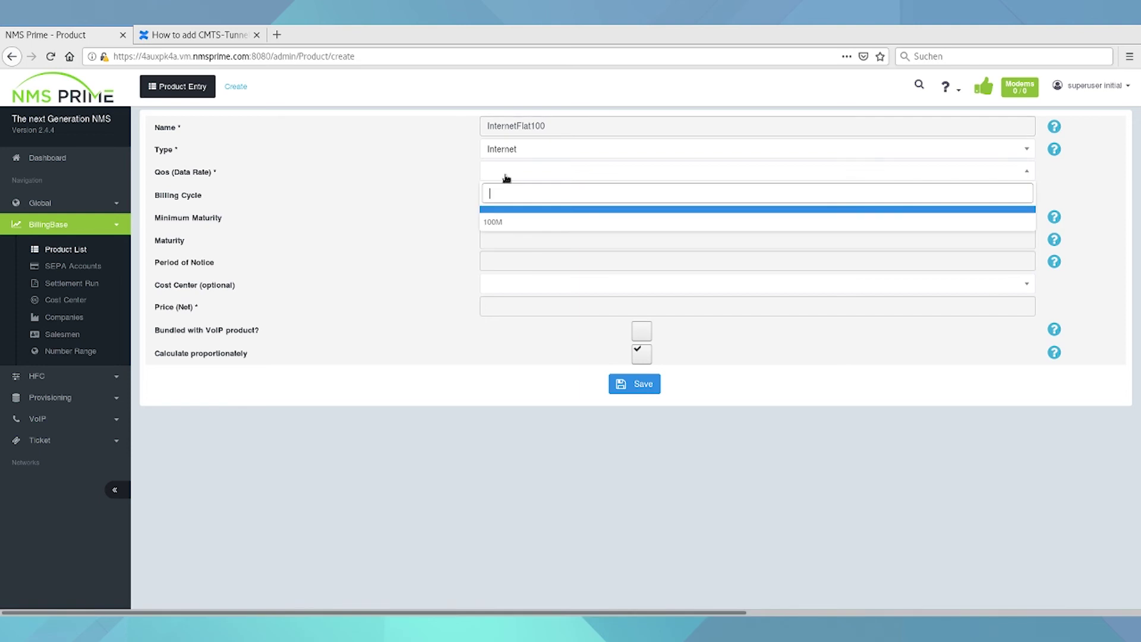
pyautogui.click(493, 223)
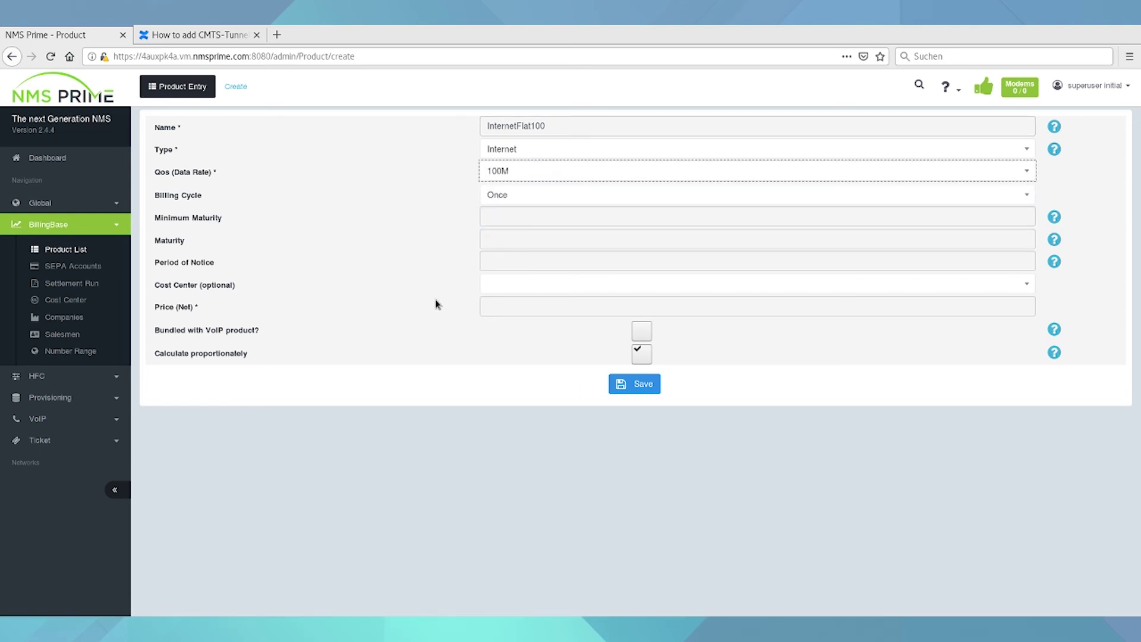
pyautogui.click(526, 202)
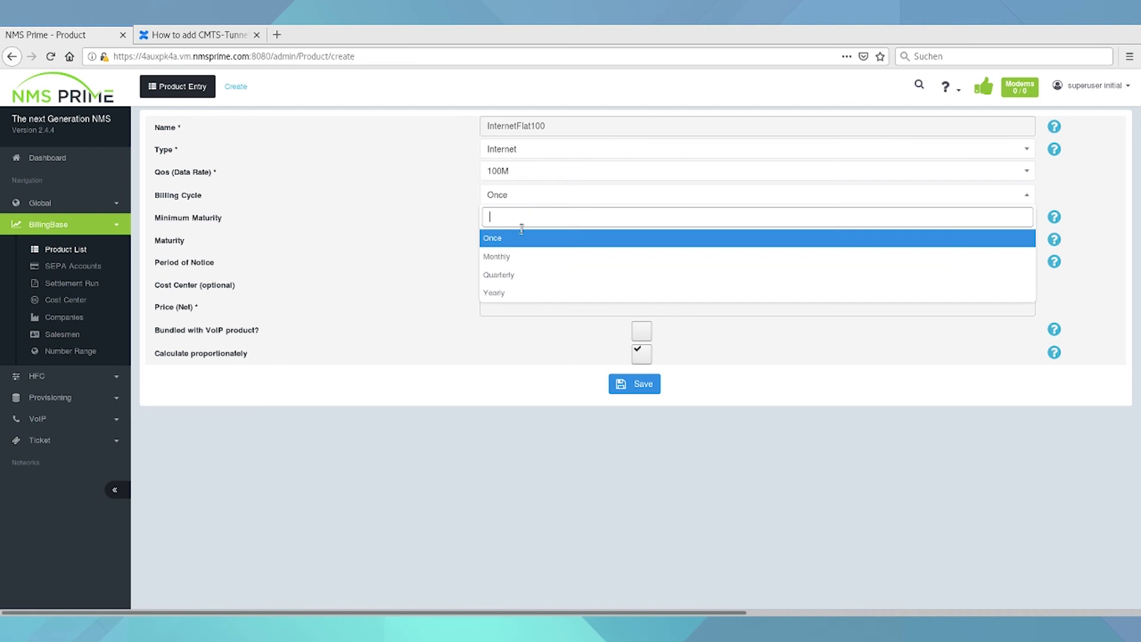
pyautogui.click(490, 255)
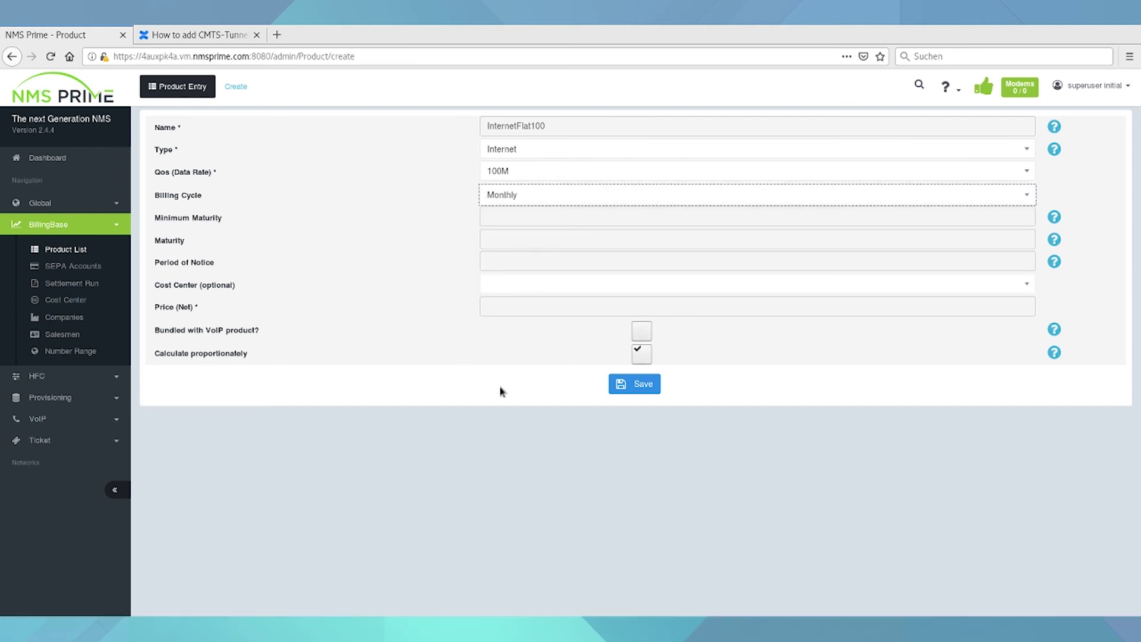
pyautogui.click(535, 305)
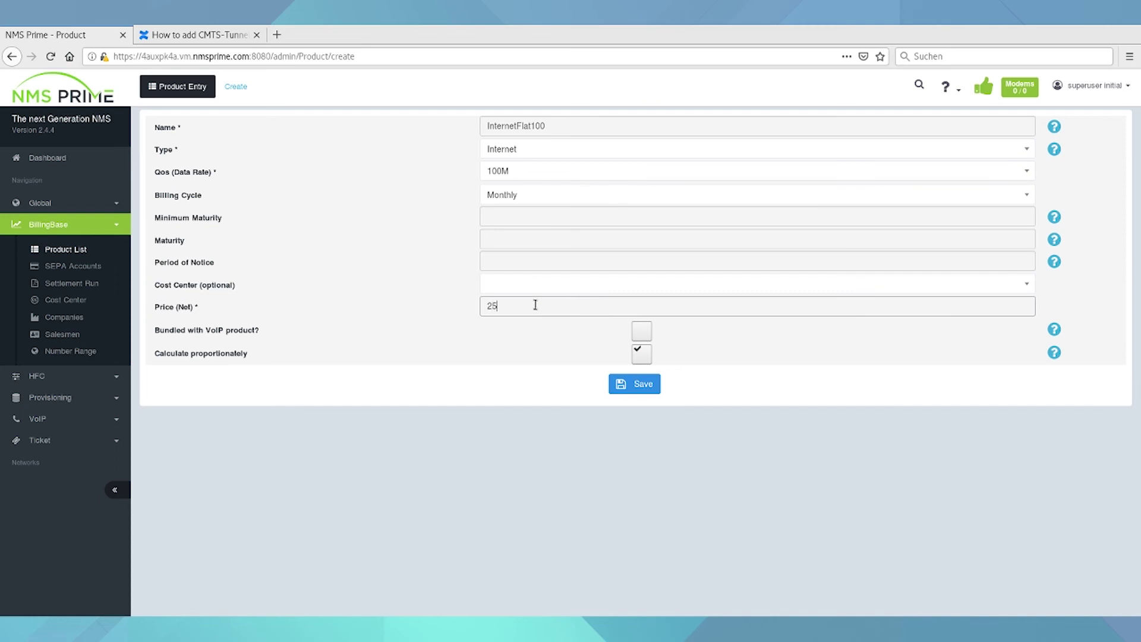
pyautogui.click(639, 390)
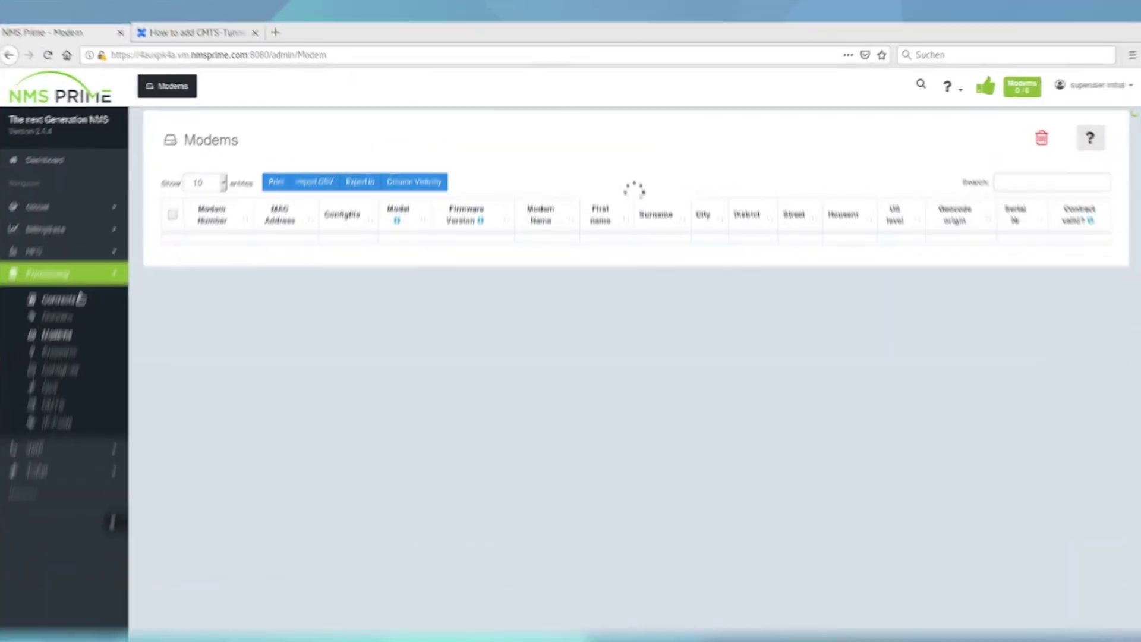
# - Start a new contract and enter the customer's company, first and last name, street, house number and postcode
pyautogui.click(63, 293)
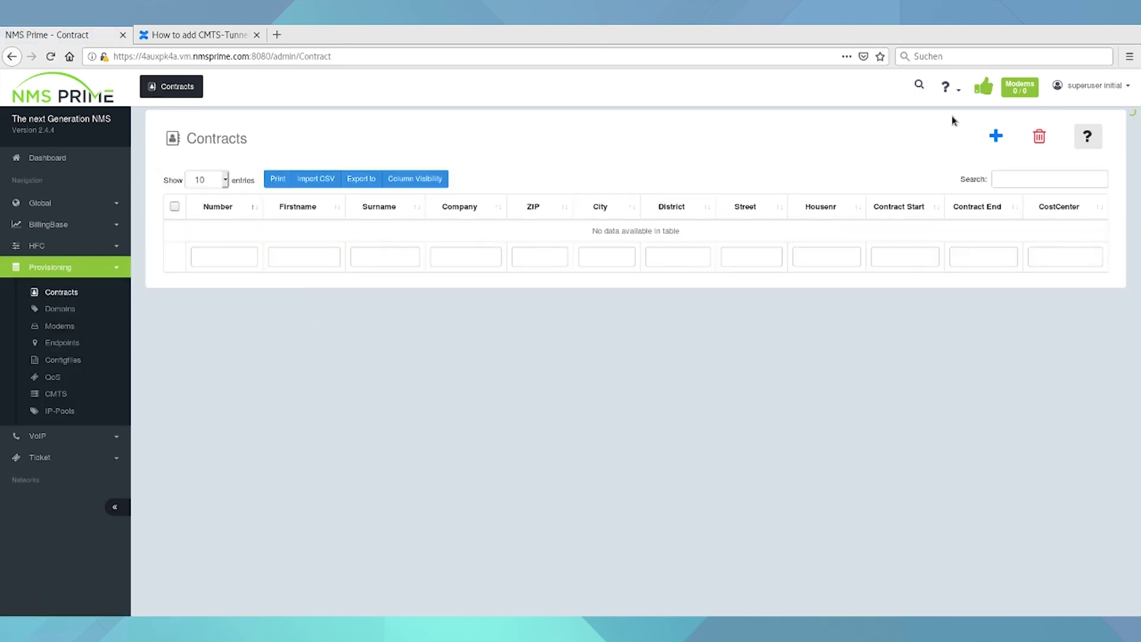
pyautogui.click(996, 136)
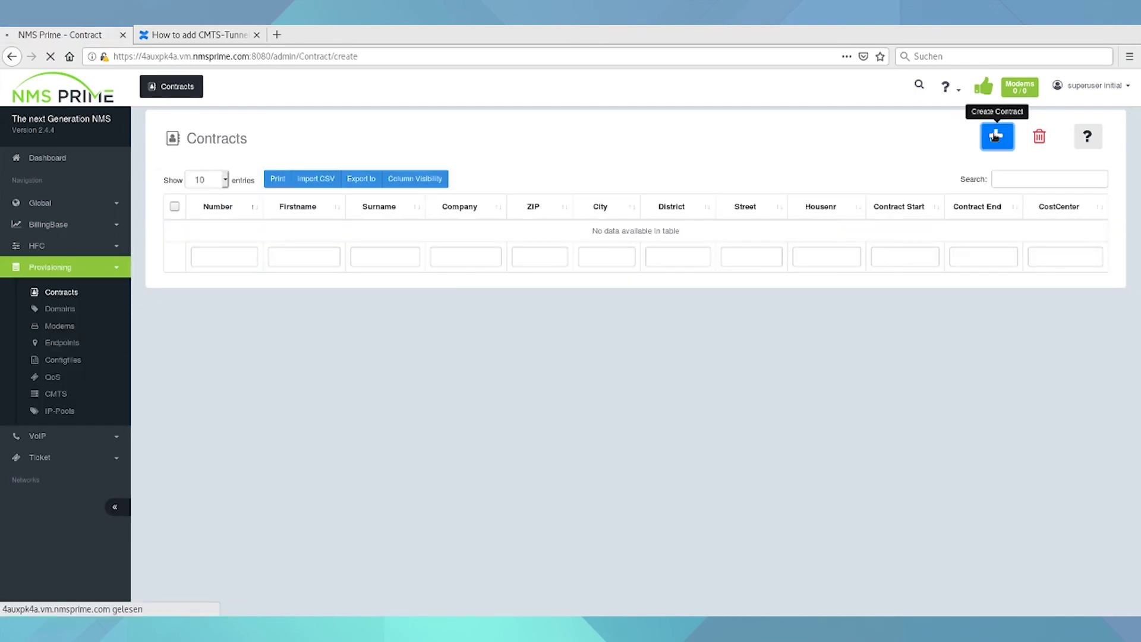
pyautogui.click(517, 162)
pyautogui.write('MyCompany')
pyautogui.click(510, 256)
pyautogui.press('Tab')
pyautogui.press('Tab')
pyautogui.write('NiceSTreet')
pyautogui.press('Tab')
pyautogui.write('123')
pyautogui.press('Tab')
pyautogui.write('09496 Marienberg')
pyautogui.hotkey('ctrl', 'BackSpace')
# - Add the customer's city and phone number, set cost center MyBilling and save the contract
pyautogui.click(547, 353)
pyautogui.write('Marienberg')
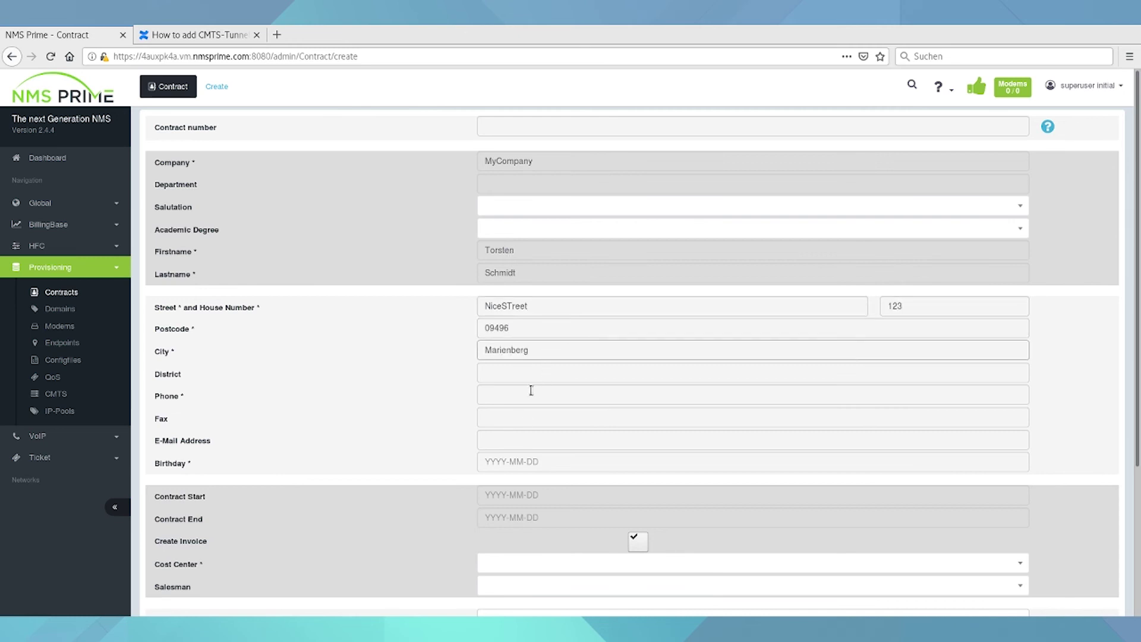
pyautogui.click(531, 390)
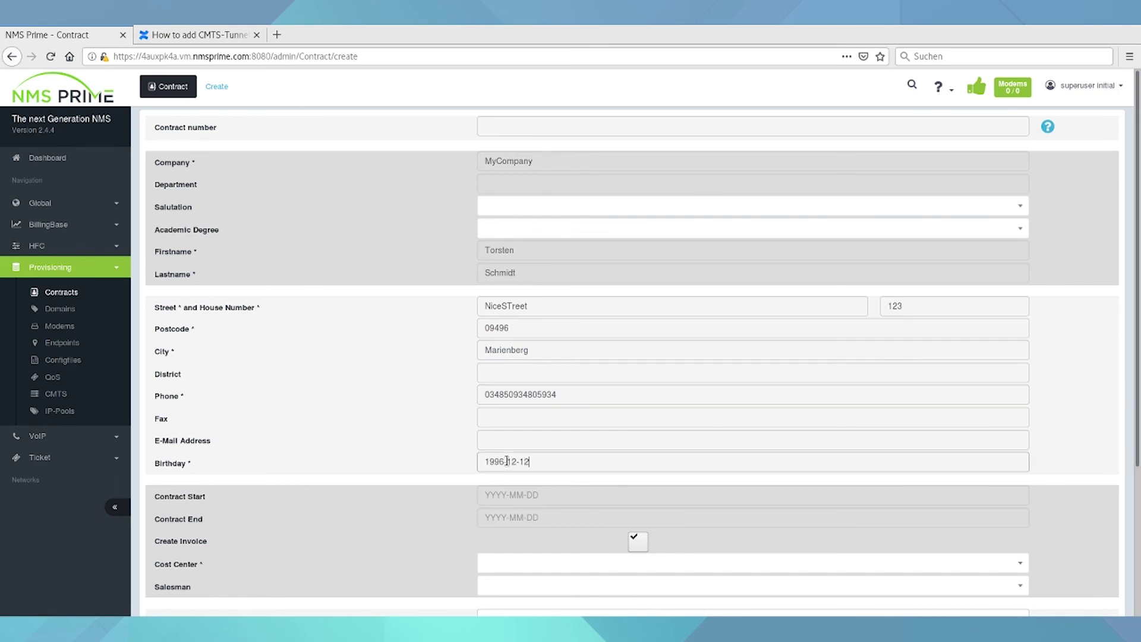
pyautogui.scroll(-3, 412, 494)
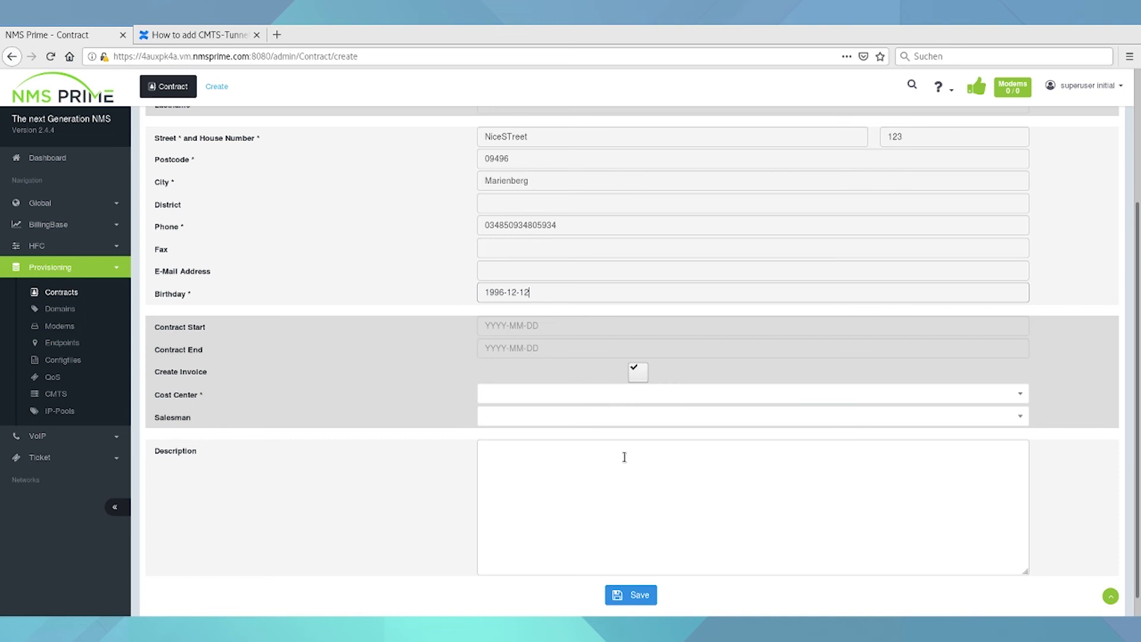
pyautogui.click(583, 395)
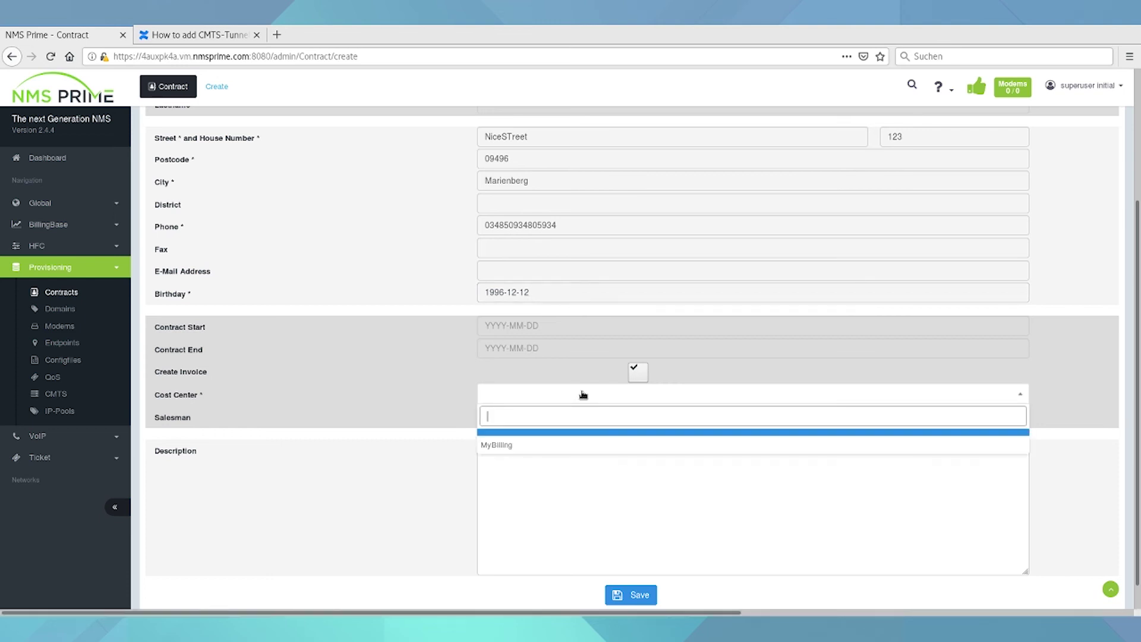
pyautogui.click(549, 450)
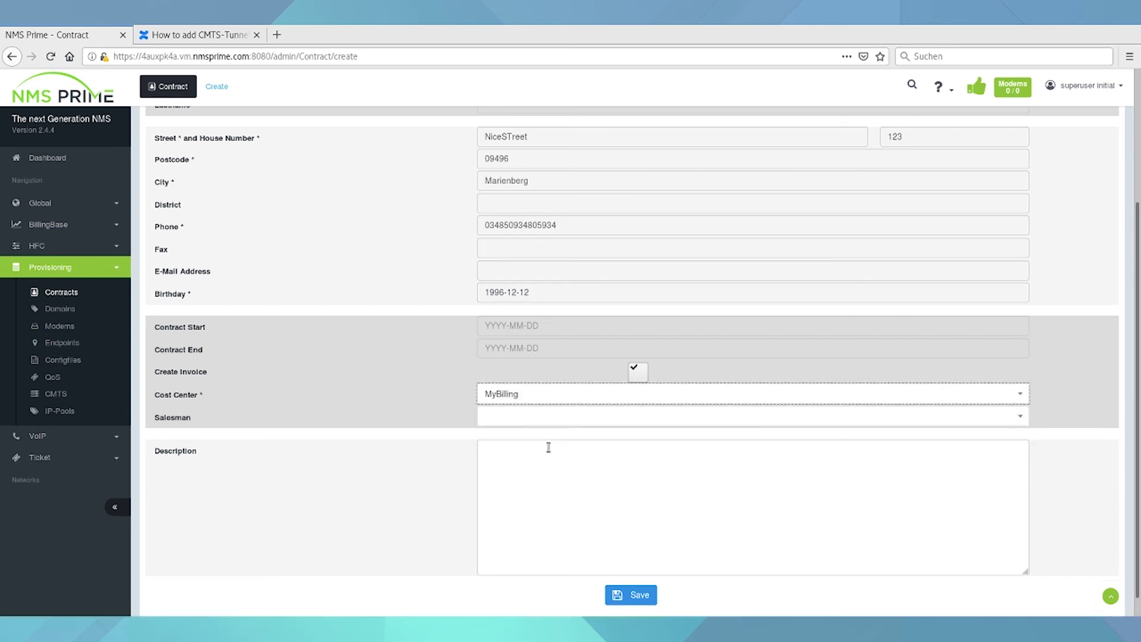
pyautogui.click(626, 602)
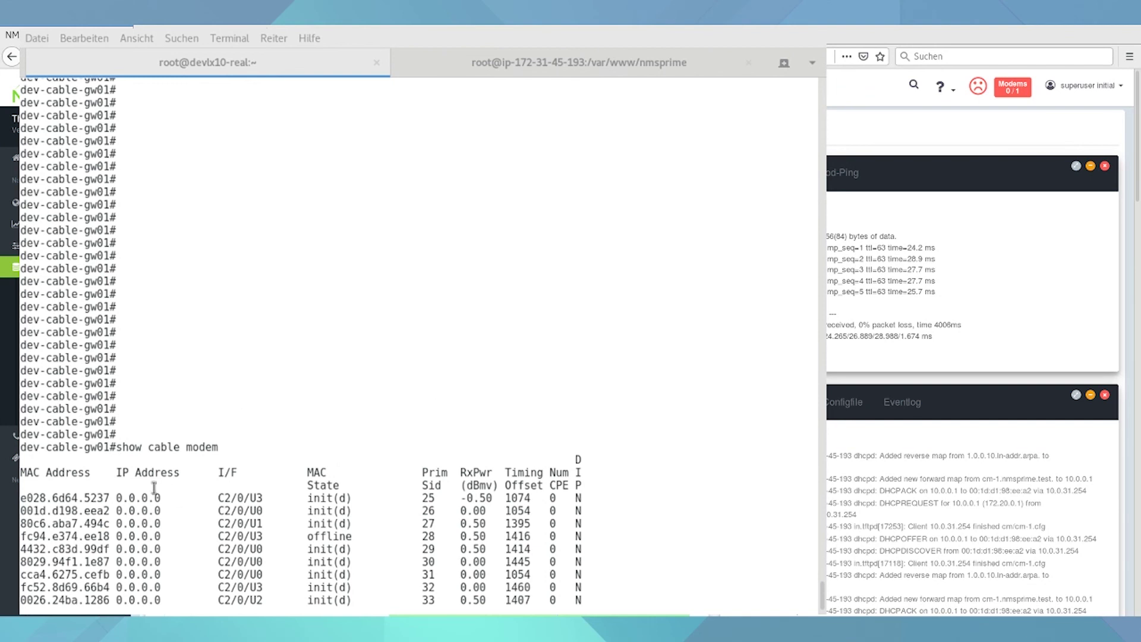
# - Select the modem MAC address 001d.d198.eea2 in the minicom show cable modem output
pyautogui.moveTo(161, 513); pyautogui.dragTo(19, 515)
pyautogui.click(84, 515)
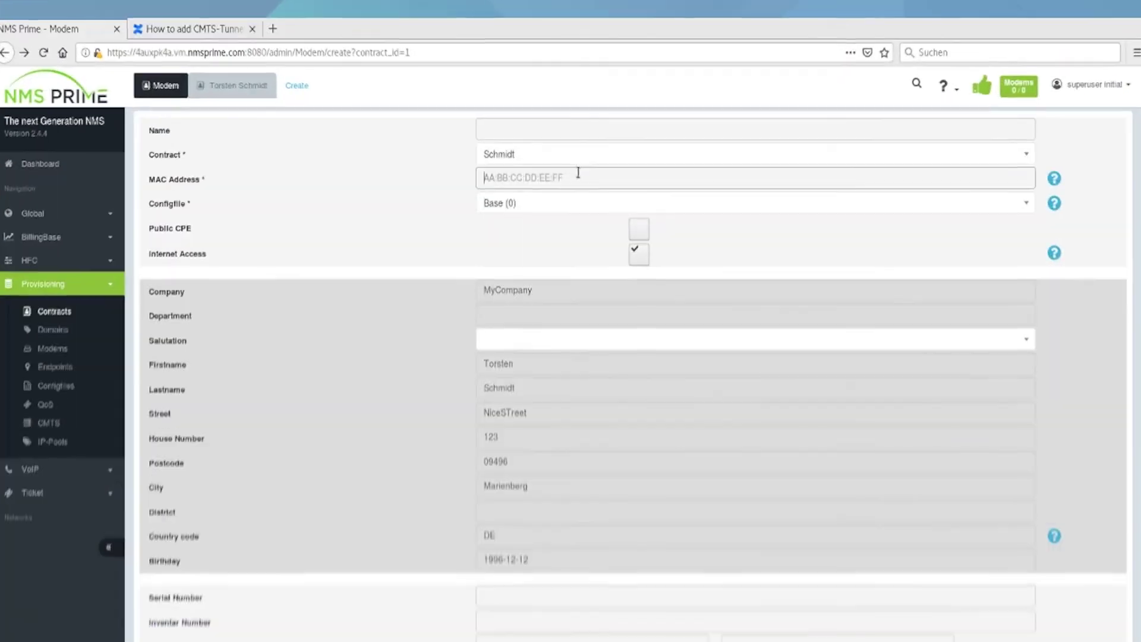
# - Enter MAC address 001d.d198.eea2 for the new modem and save it
pyautogui.write('001d.d198.eea2')
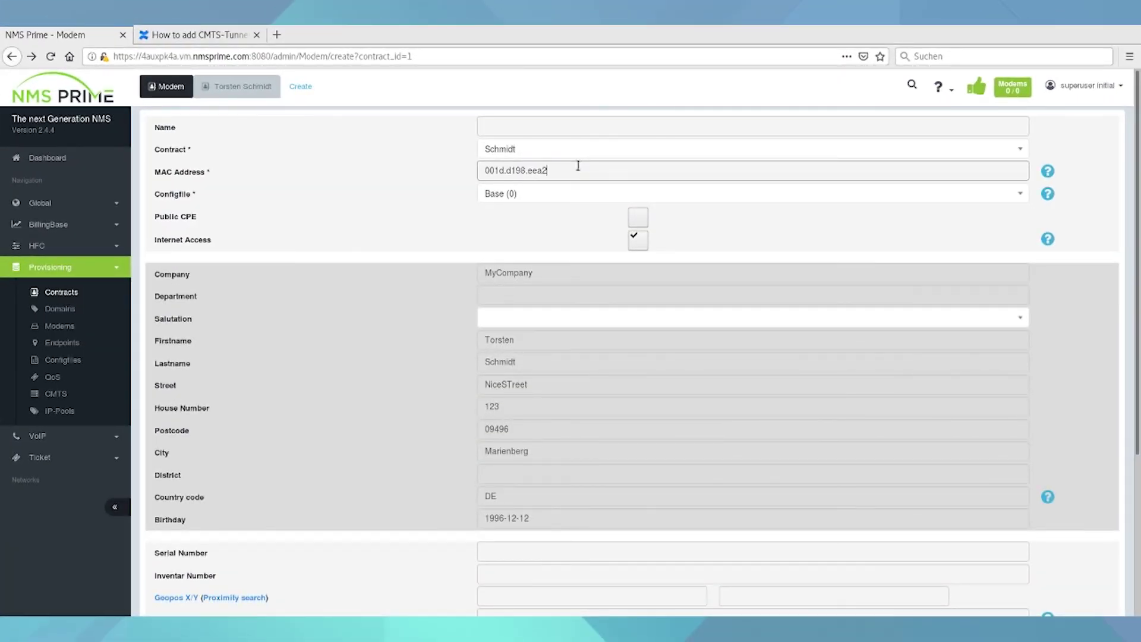
pyautogui.press('Return')
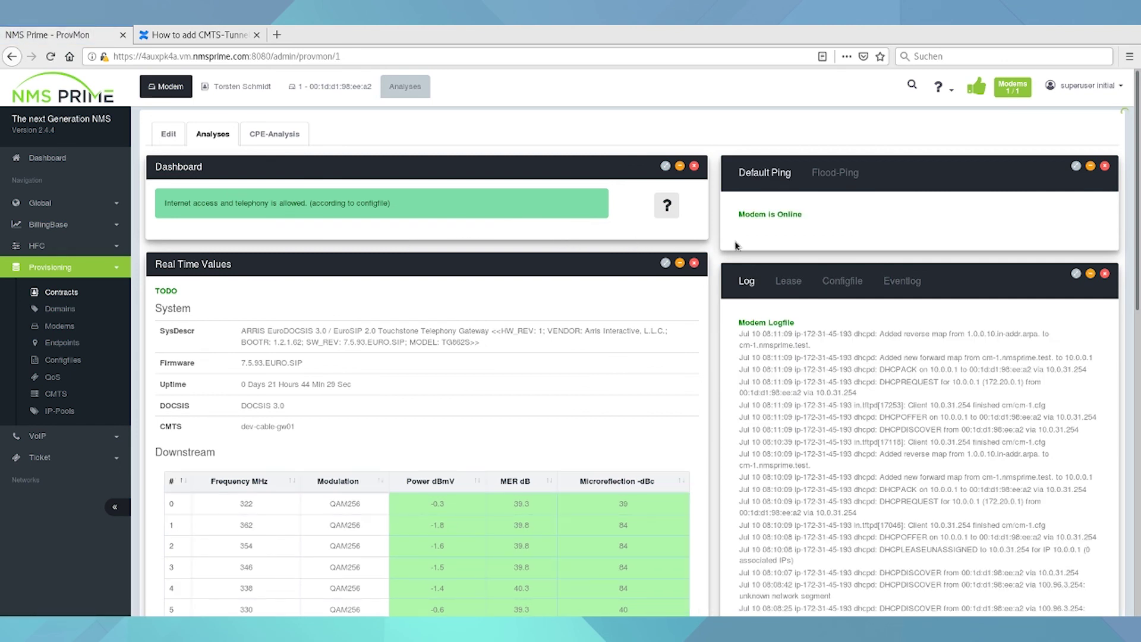
pyautogui.tripleClick(786, 213)
pyautogui.scroll(-2, 674, 240)
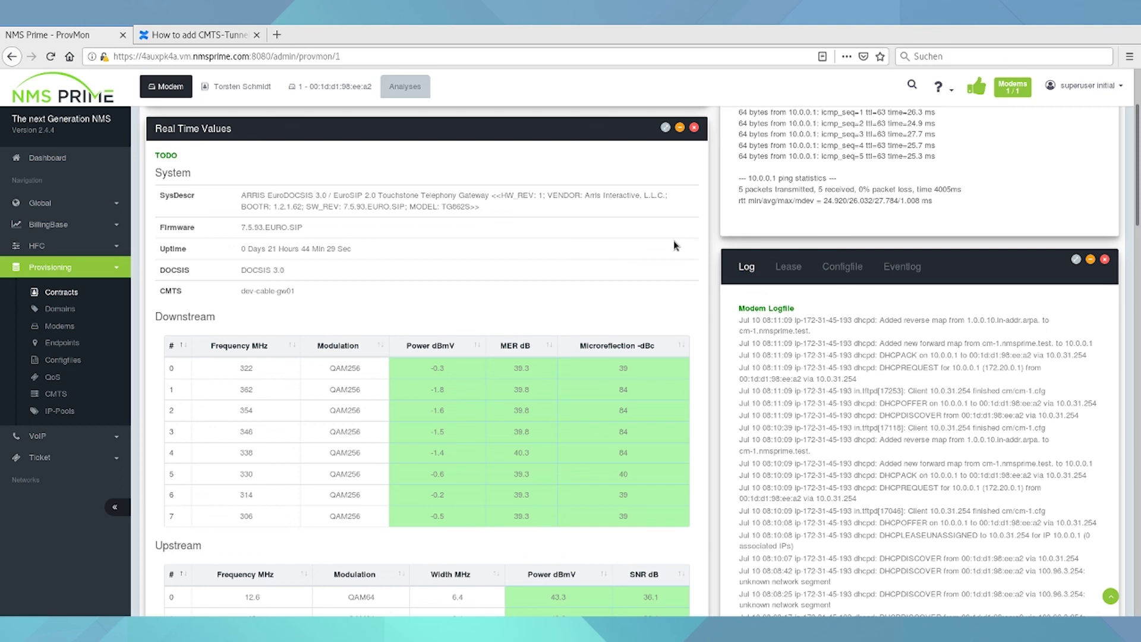
pyautogui.scroll(-10, 673, 240)
pyautogui.moveTo(416, 269); pyautogui.dragTo(501, 281)
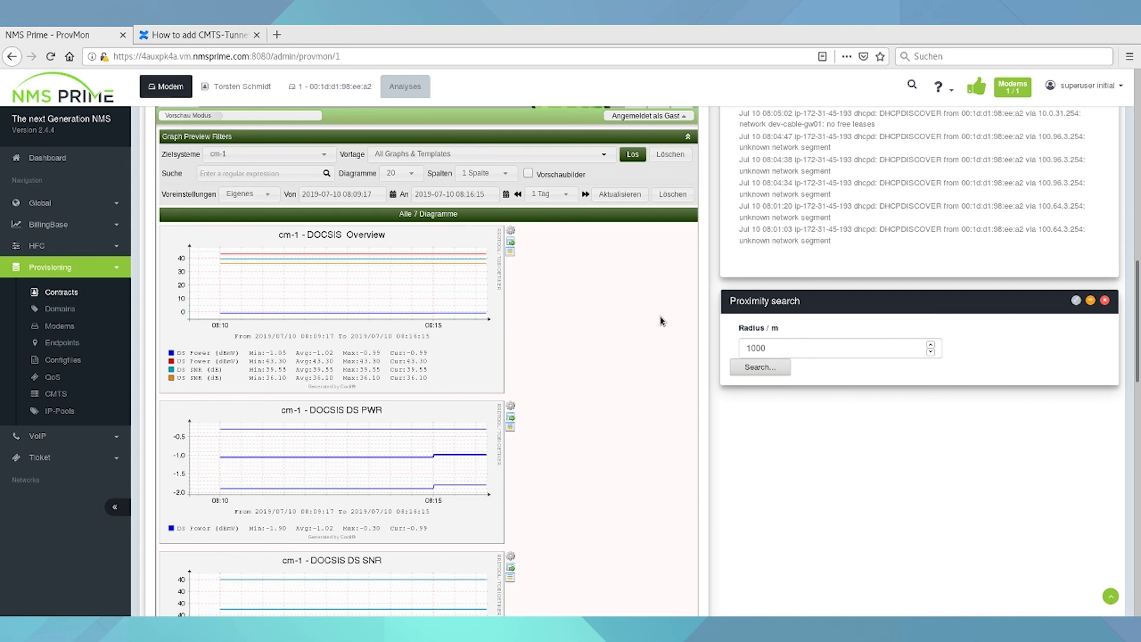
pyautogui.scroll(15, 661, 321)
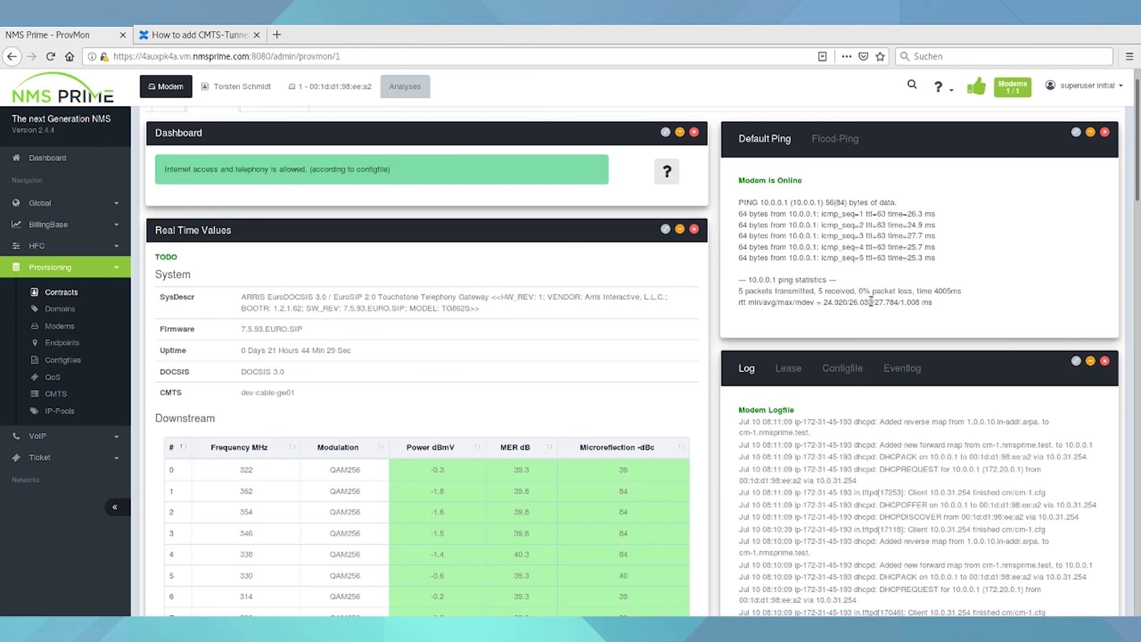
pyautogui.scroll(1, 872, 302)
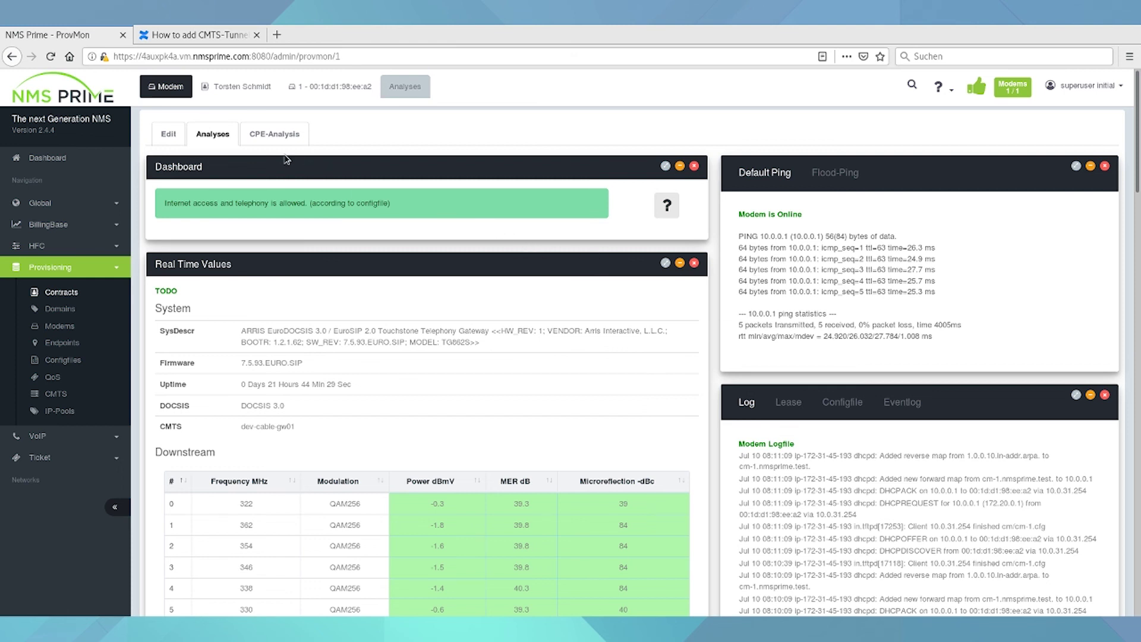
pyautogui.click(267, 130)
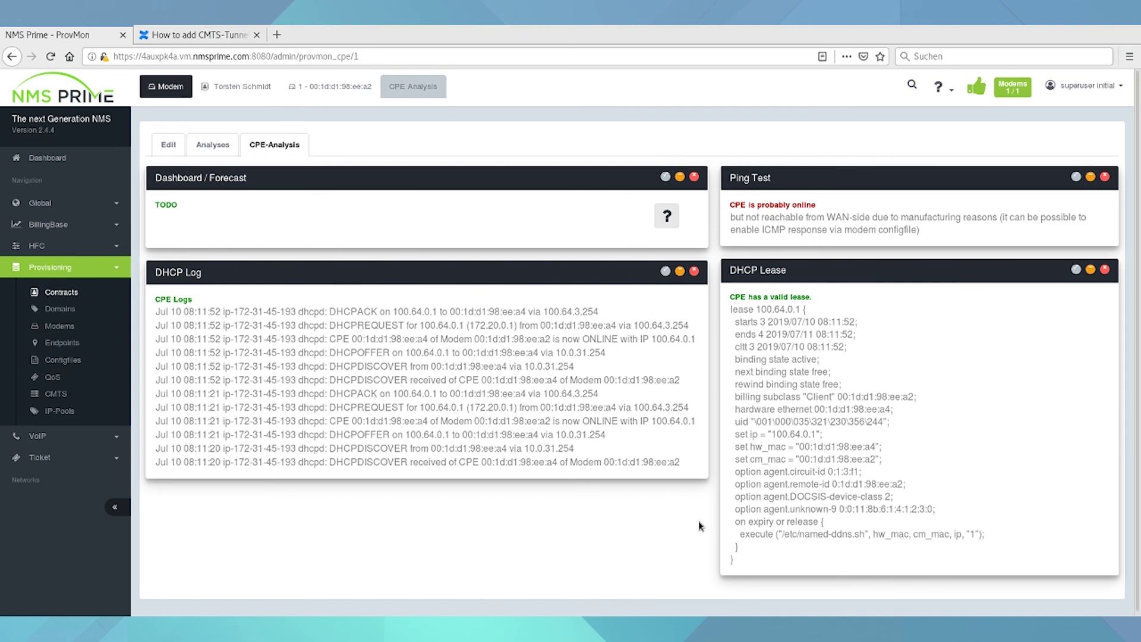
# - Bring the GNOME Terminal window back in front of NMS Prime
pyautogui.hotkey('alt', 'Tab')
pyautogui.click(363, 463)
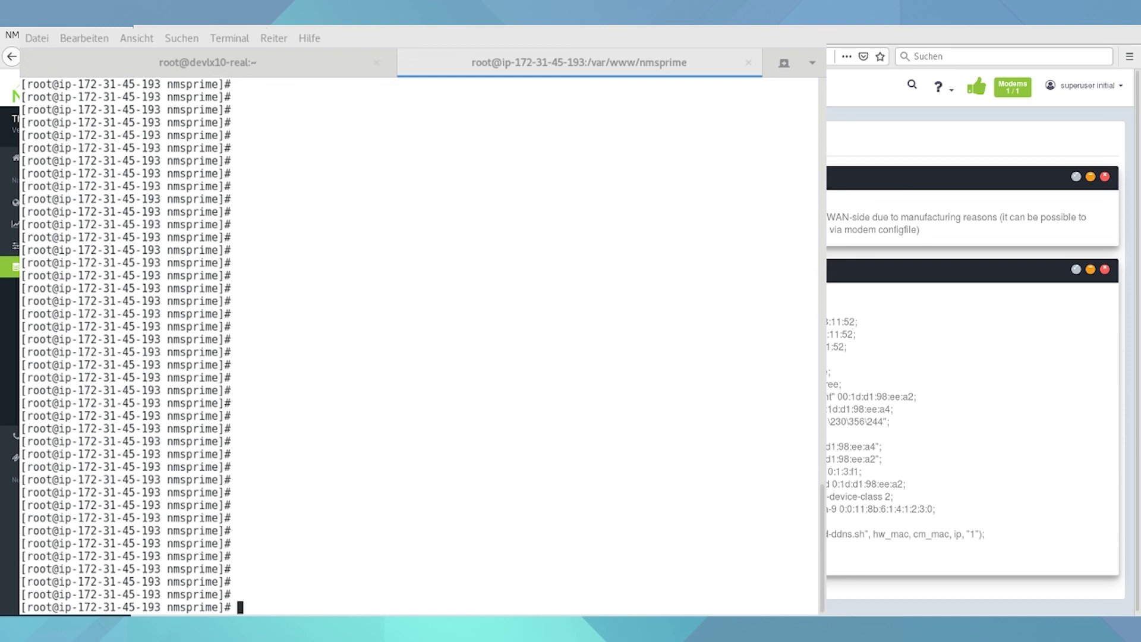
# - List all cable modems on the CMTS console and check the new modem's w-online(pt) state
pyautogui.click(275, 64)
pyautogui.write('show cable modem')
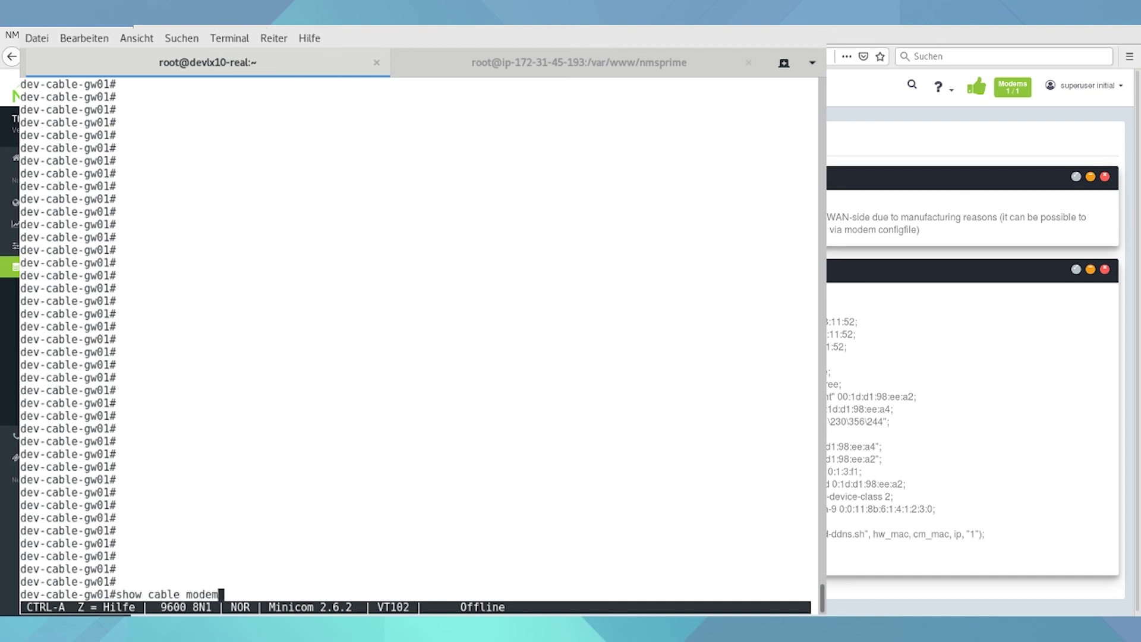
pyautogui.press('Return')
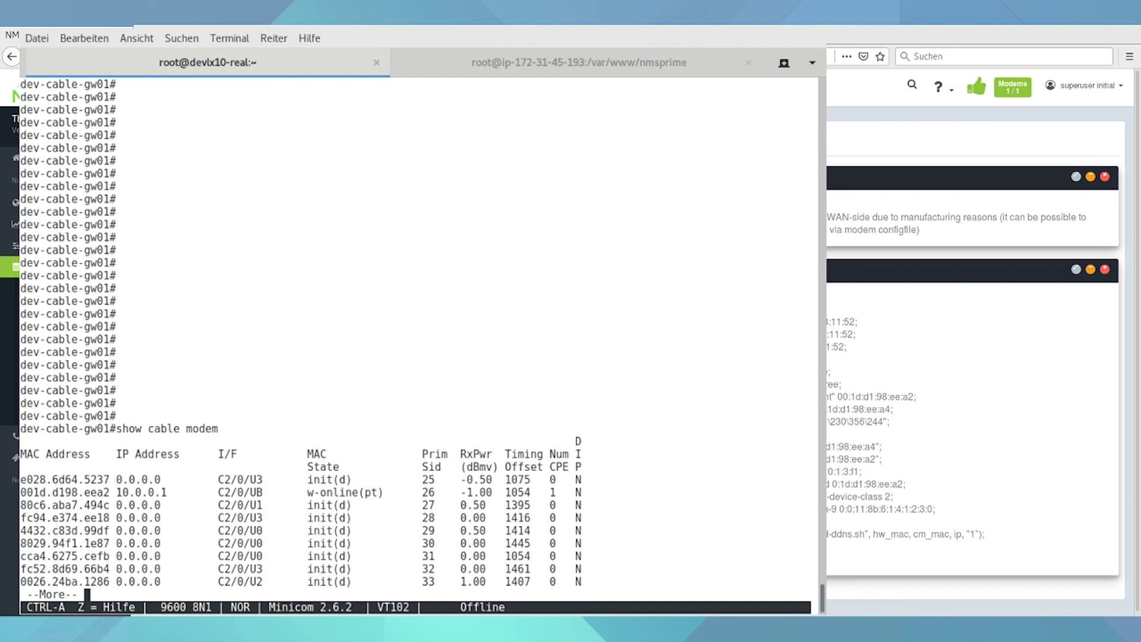
pyautogui.press('space')
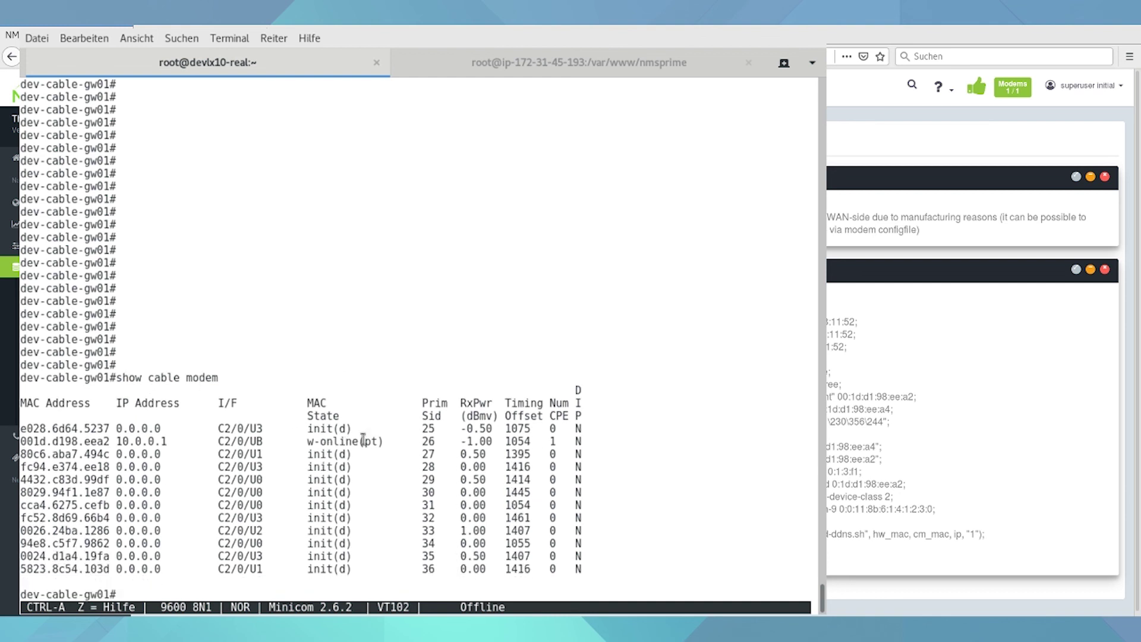
pyautogui.moveTo(385, 441); pyautogui.dragTo(309, 441)
pyautogui.click(387, 472)
# - Show modem 001d.d198.eea2 and its CPE, confirming IP 10.0.0.1 and CPE 100.64.0.1
pyautogui.write('show cable')
pyautogui.press('BackSpace')
pyautogui.press('BackSpace')
pyautogui.write('e modem')
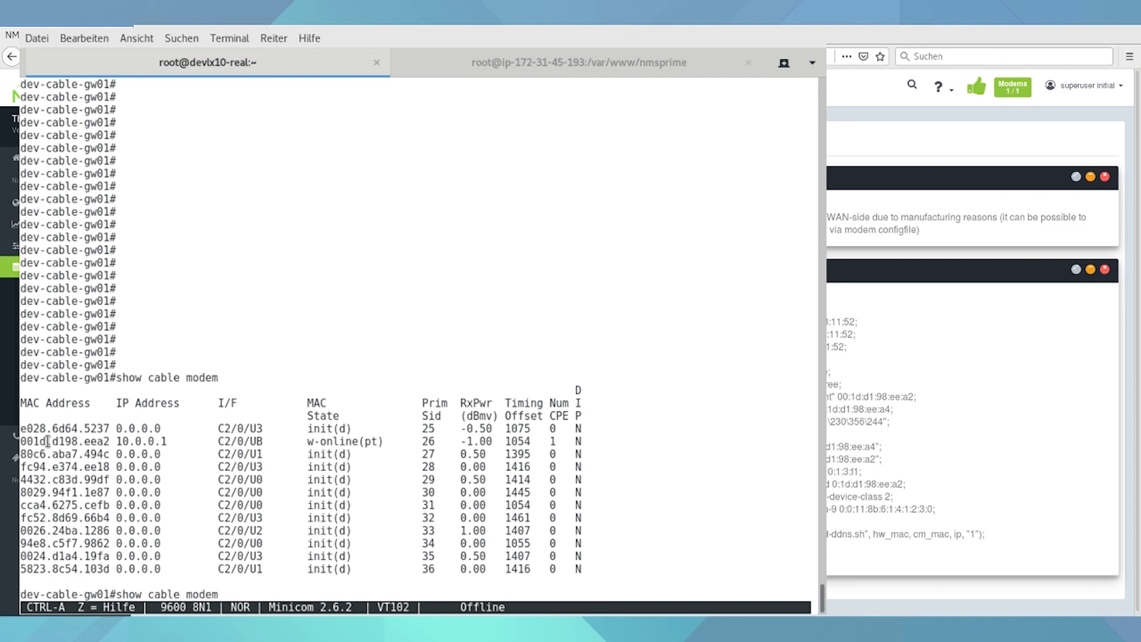
pyautogui.moveTo(109, 442); pyautogui.dragTo(13, 423)
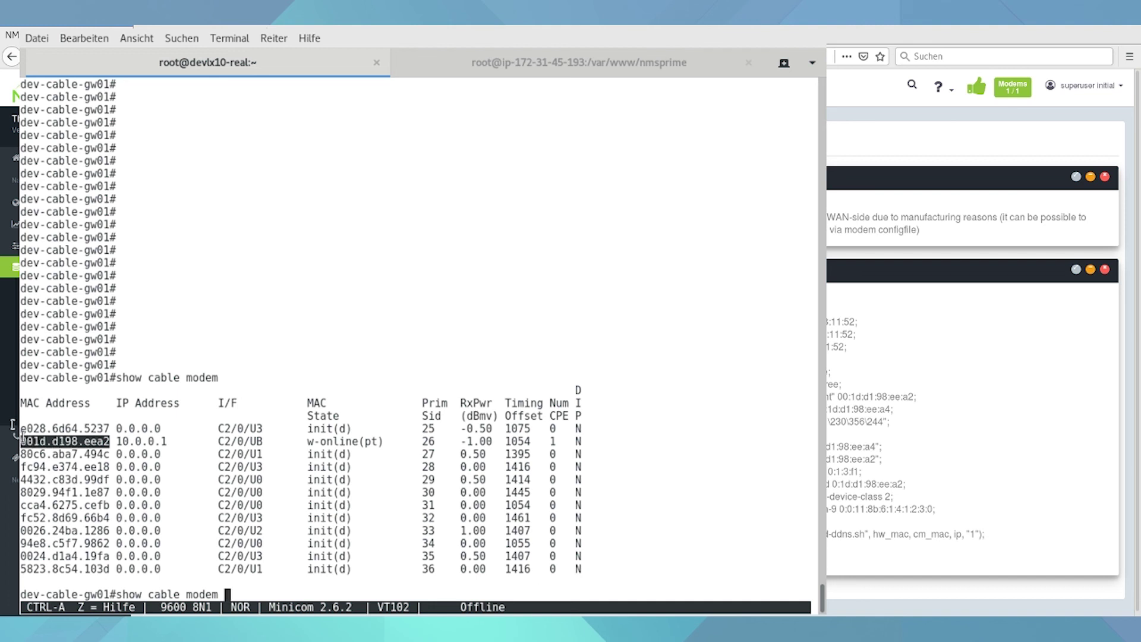
pyautogui.middleClick(13, 424)
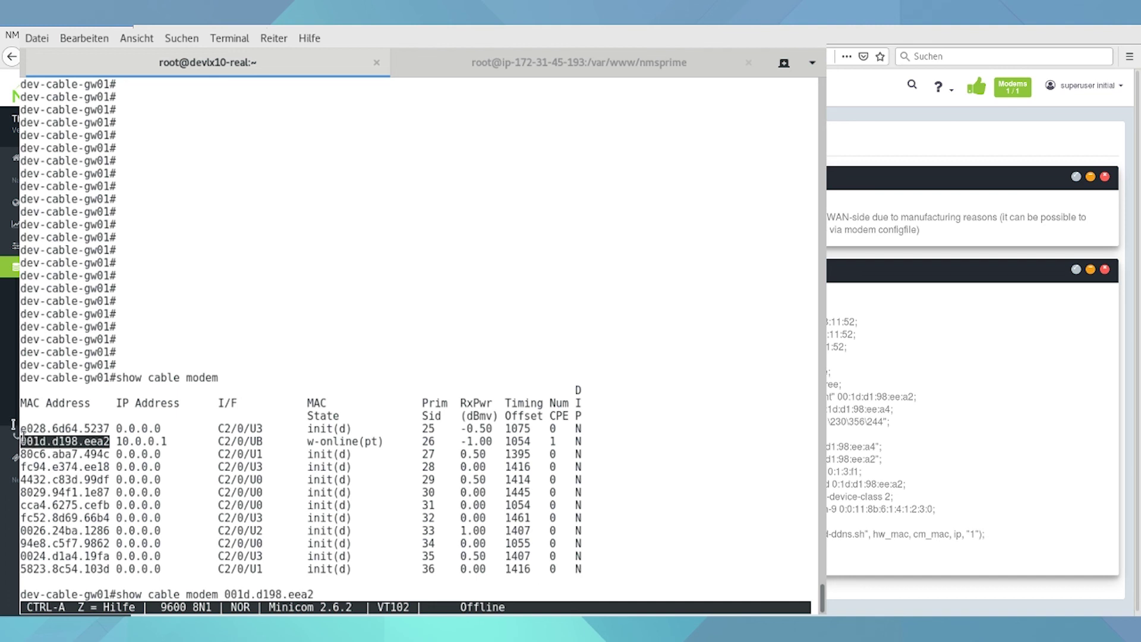
pyautogui.press('Return')
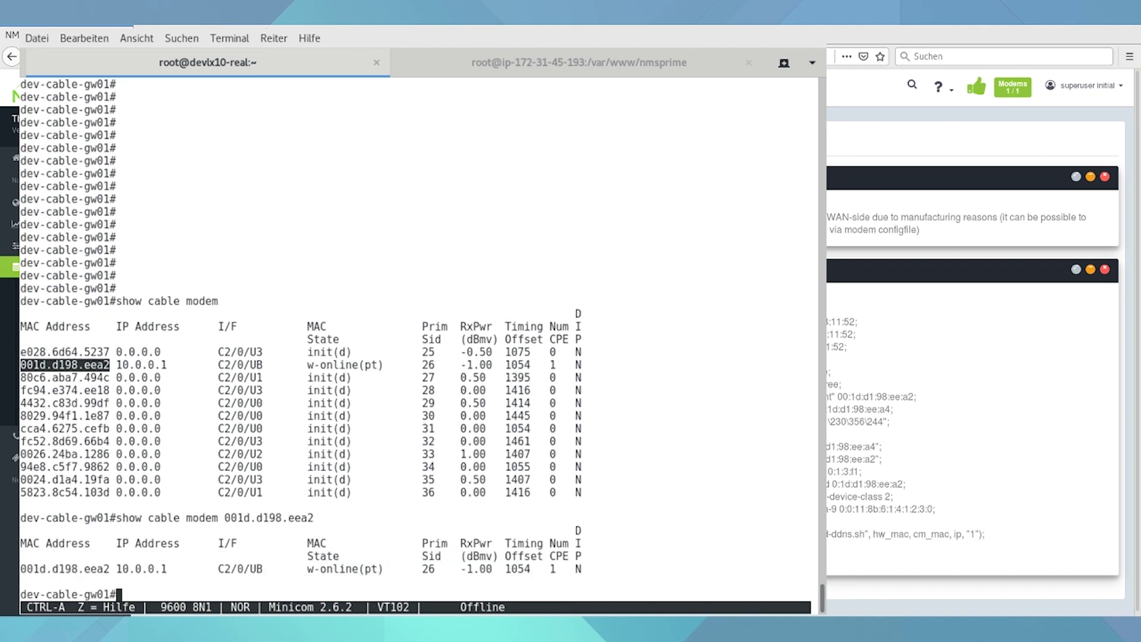
pyautogui.press('Up')
pyautogui.write('cpe')
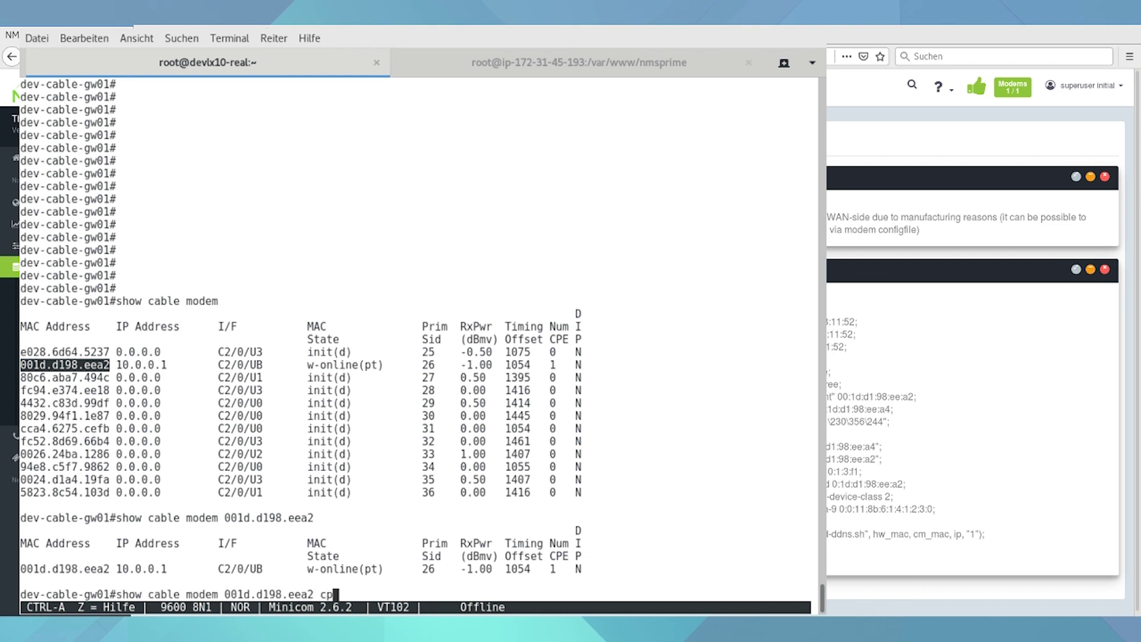
pyautogui.press('Return')
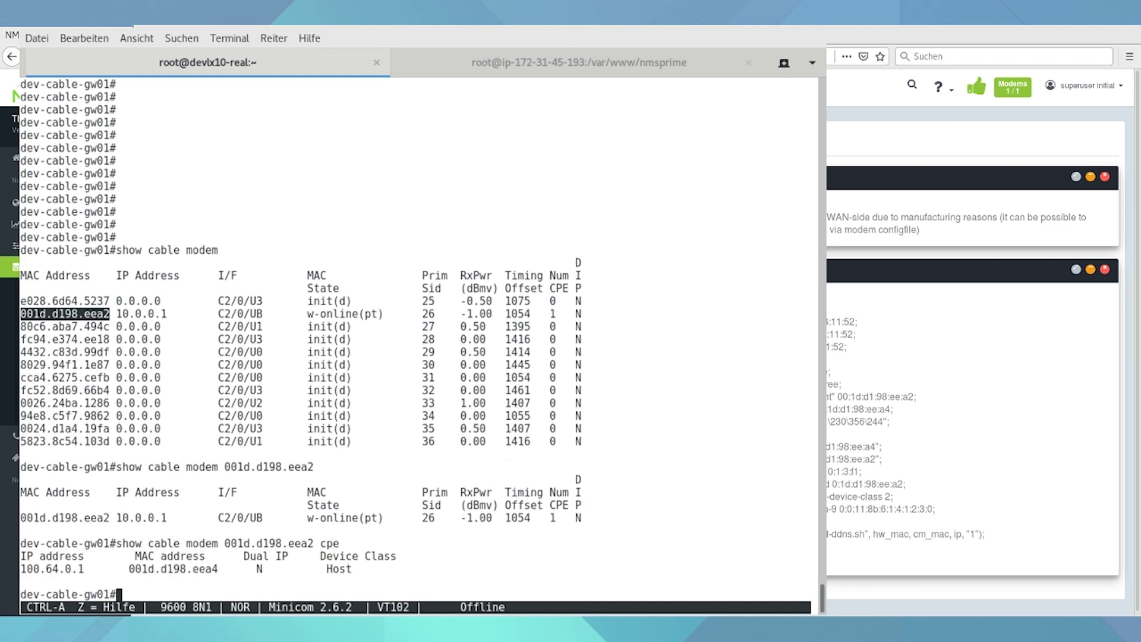